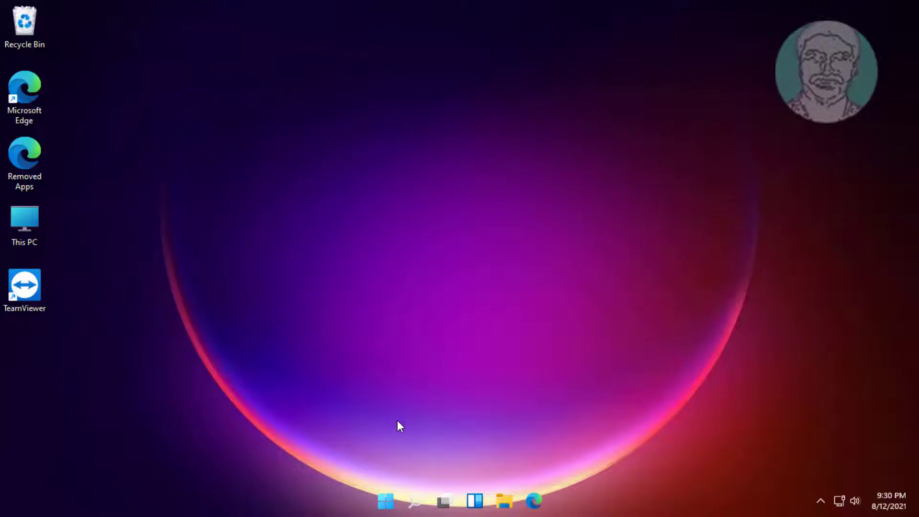
Step: Reach Advanced network settings under Network & internet in Windows Settings
left_click(387, 501)
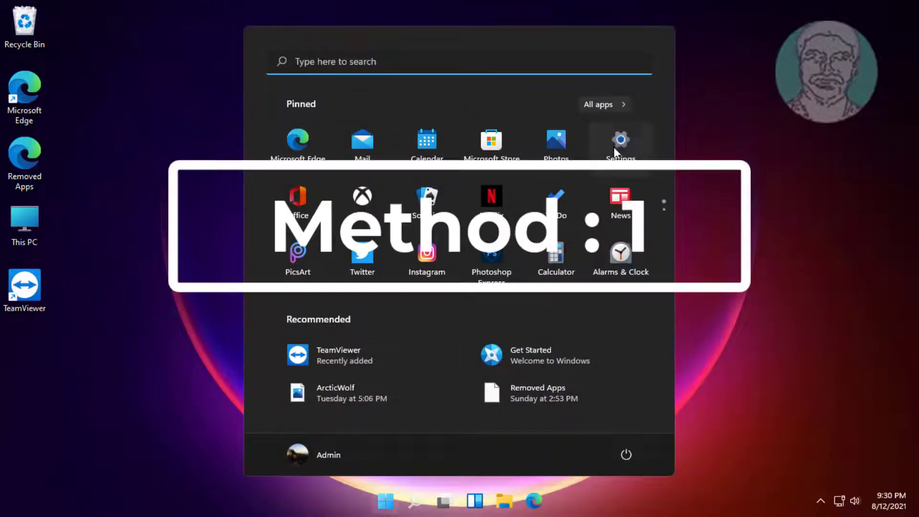
left_click(620, 140)
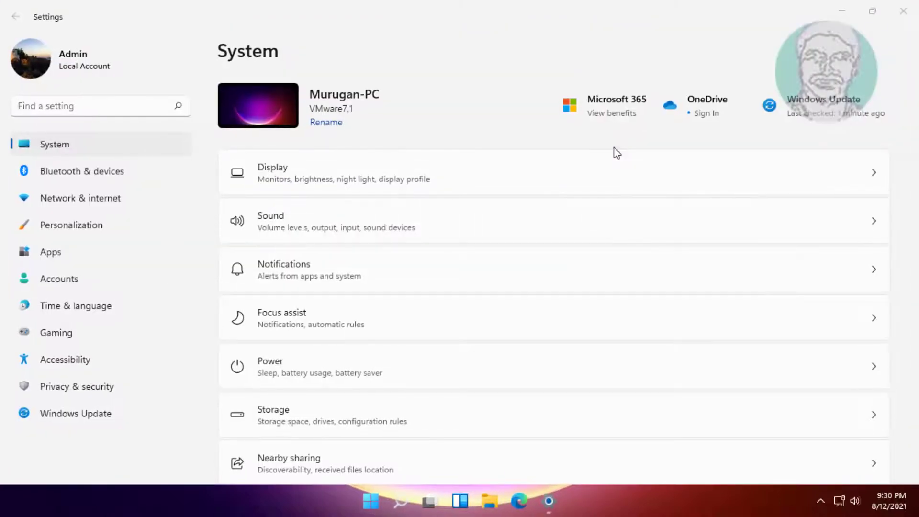
left_click(98, 206)
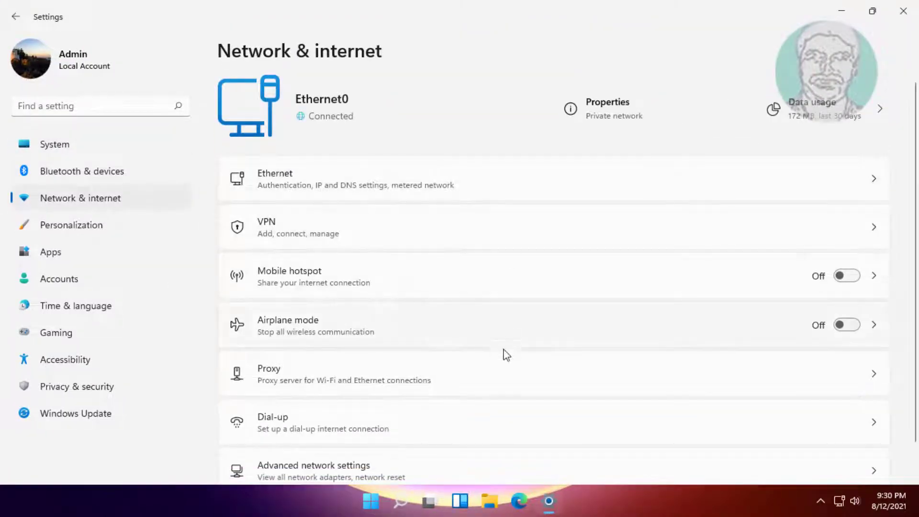
scroll(505, 353, "down", 1)
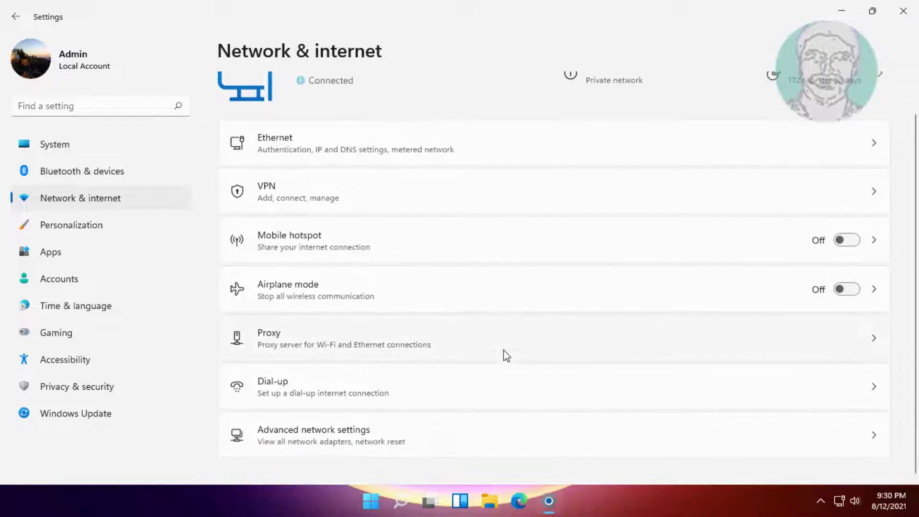
left_click(338, 441)
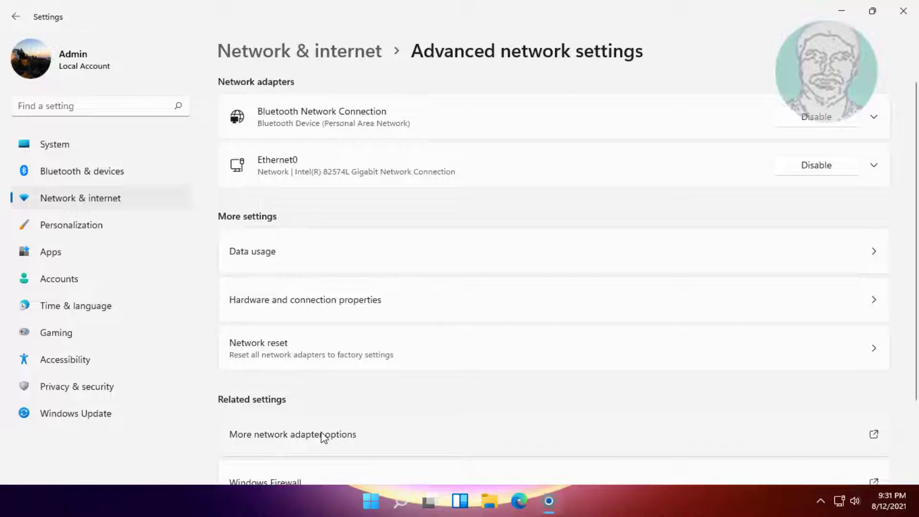
Step: Show Ethernet0's connection properties from the classic Network Connections list
left_click(323, 438)
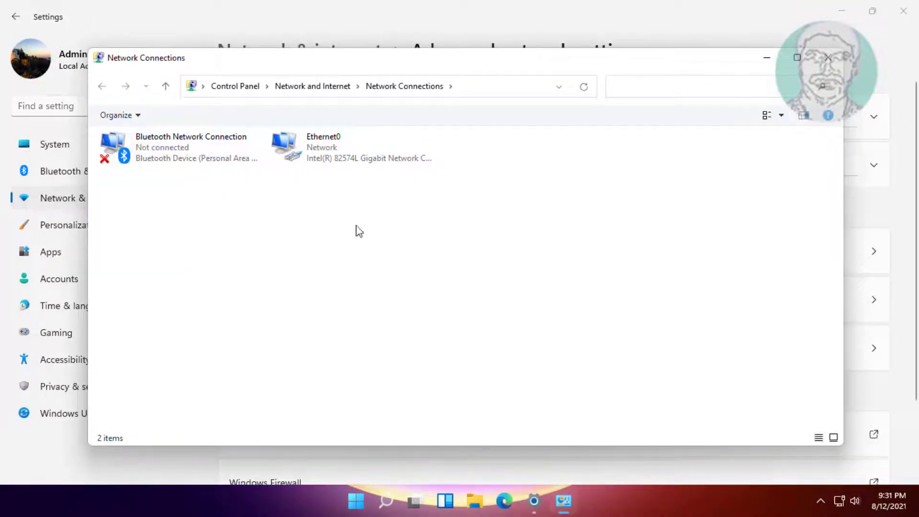
left_click(341, 147)
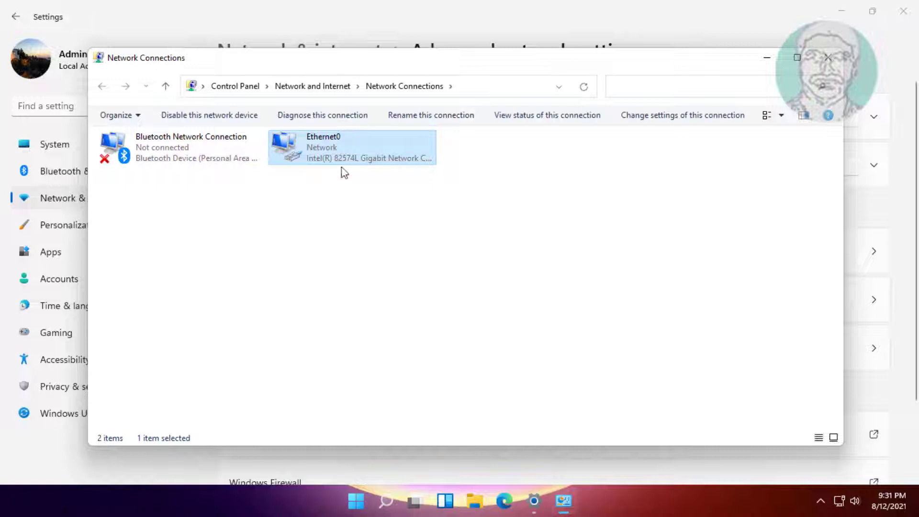
right_click(366, 144)
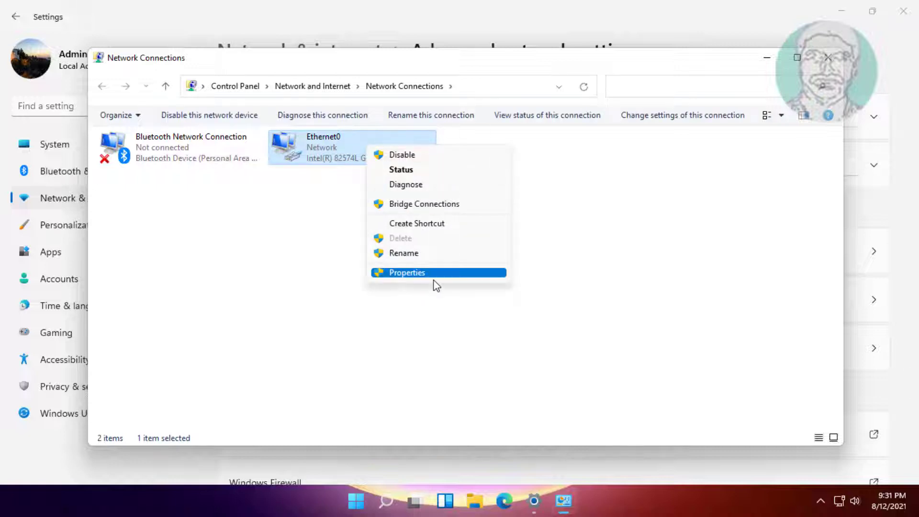
left_click(407, 273)
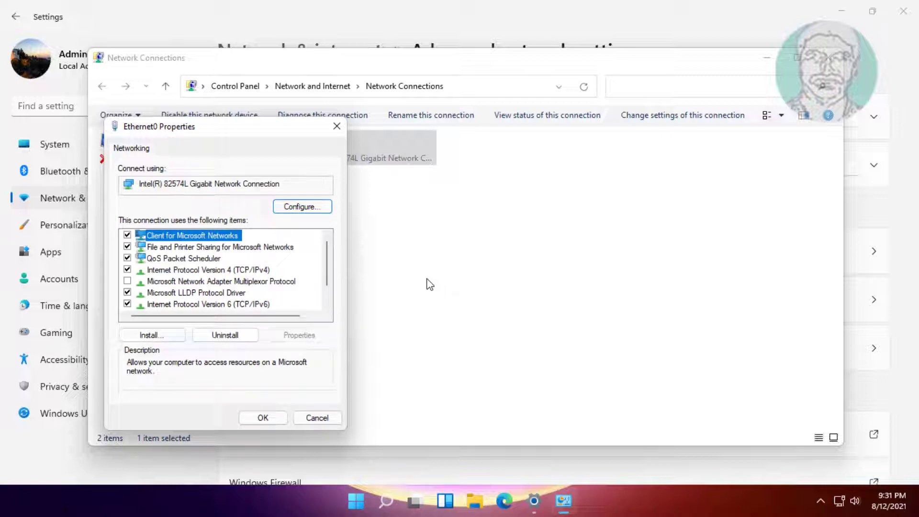
Step: Configure the Intel 82574L adapter hardware, confirming the prompt to reach its device properties
left_click(200, 260)
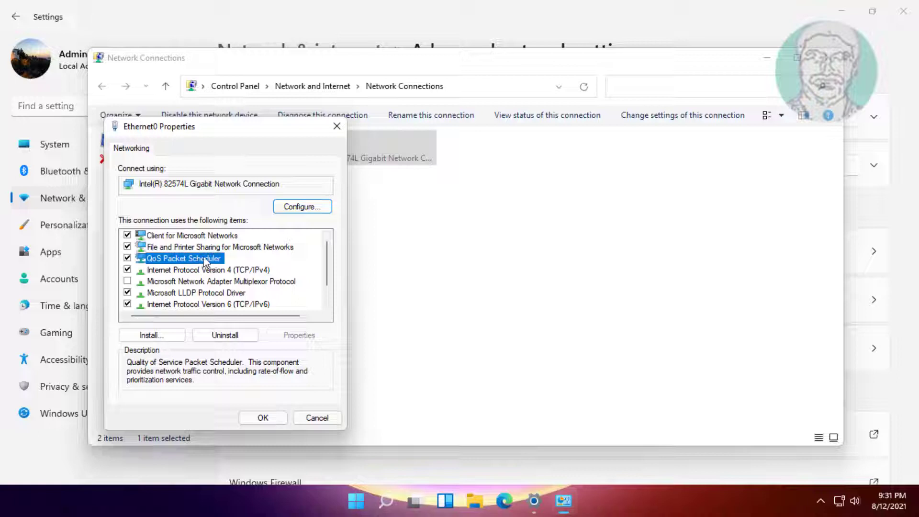
left_click(314, 208)
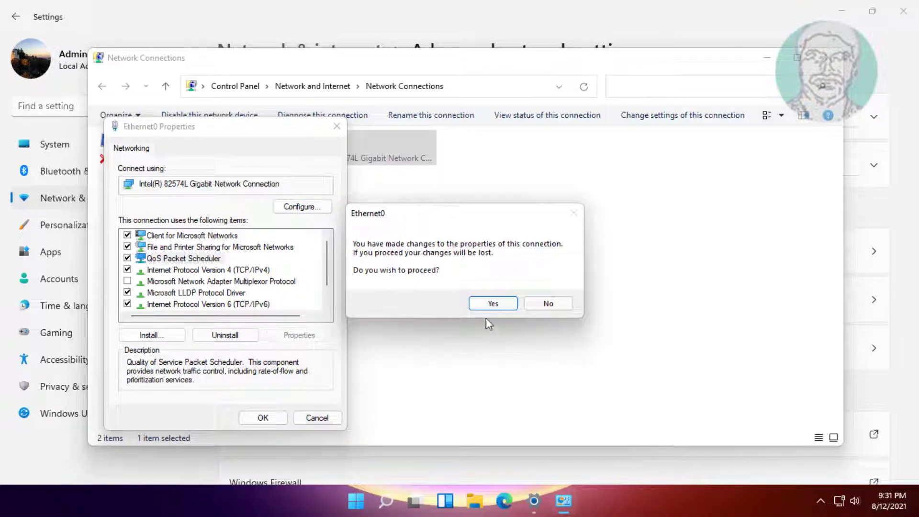
left_click(492, 303)
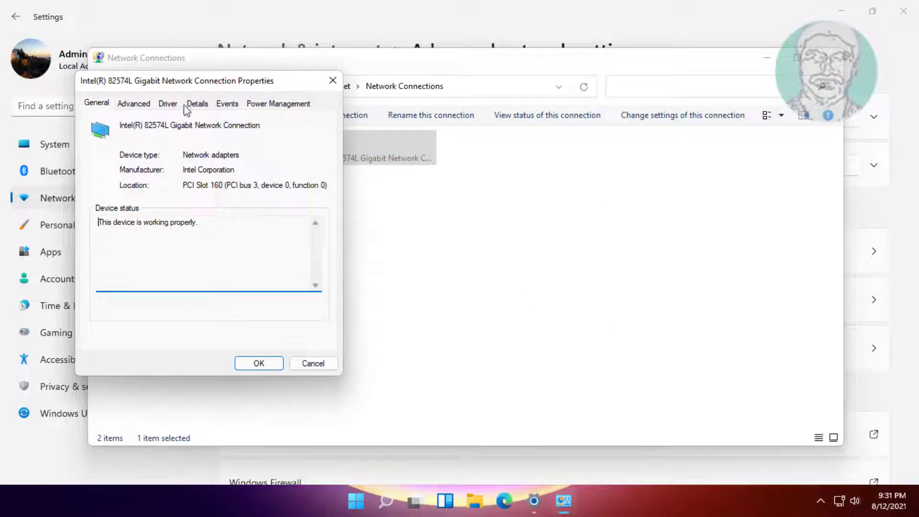
Step: Set the adapter's Speed & Duplex to 100 Mbps Half Duplex in Advanced properties and apply it
left_click(144, 108)
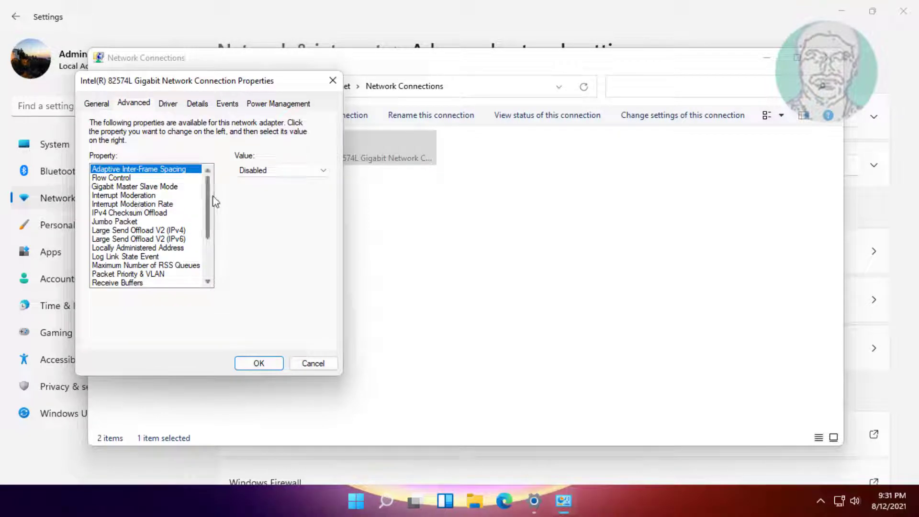
left_click_drag(208, 202, 209, 237)
left_click(124, 233)
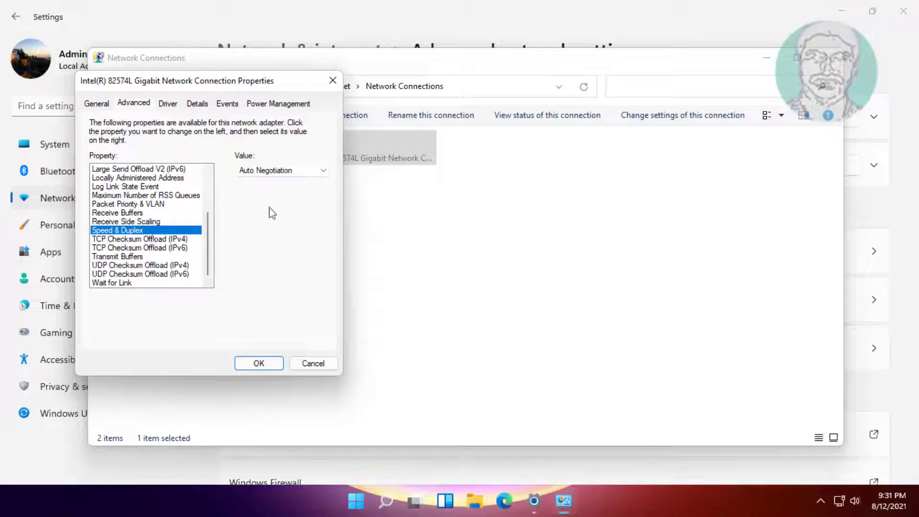
left_click(324, 172)
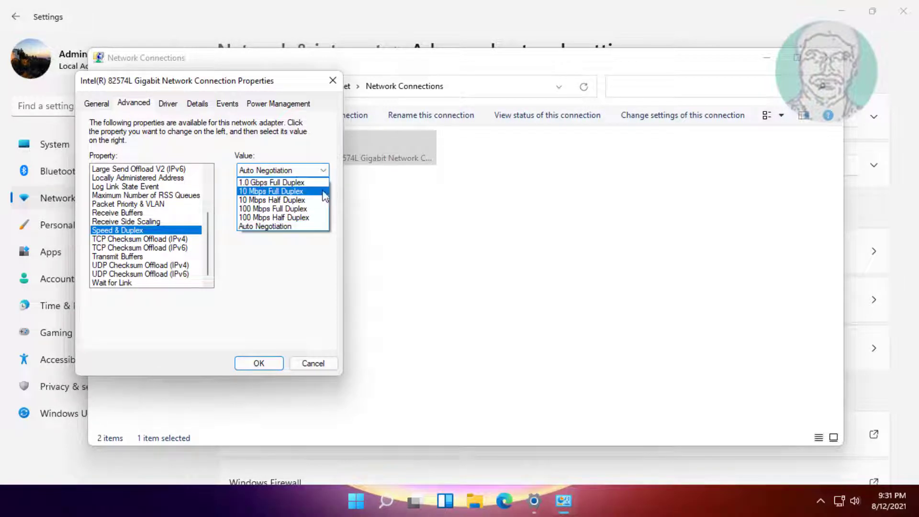
left_click(275, 219)
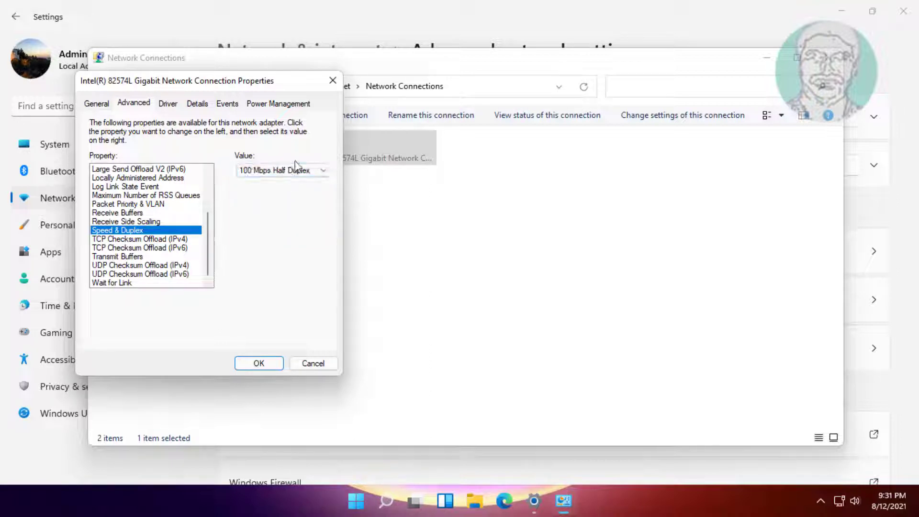
left_click(259, 363)
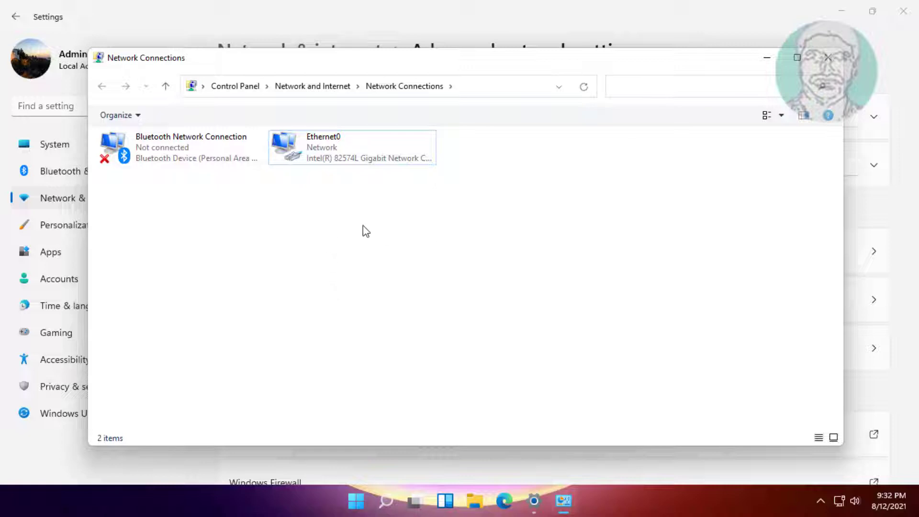
Step: Reopen Ethernet0's properties and the Intel adapter's hardware configuration
right_click(343, 147)
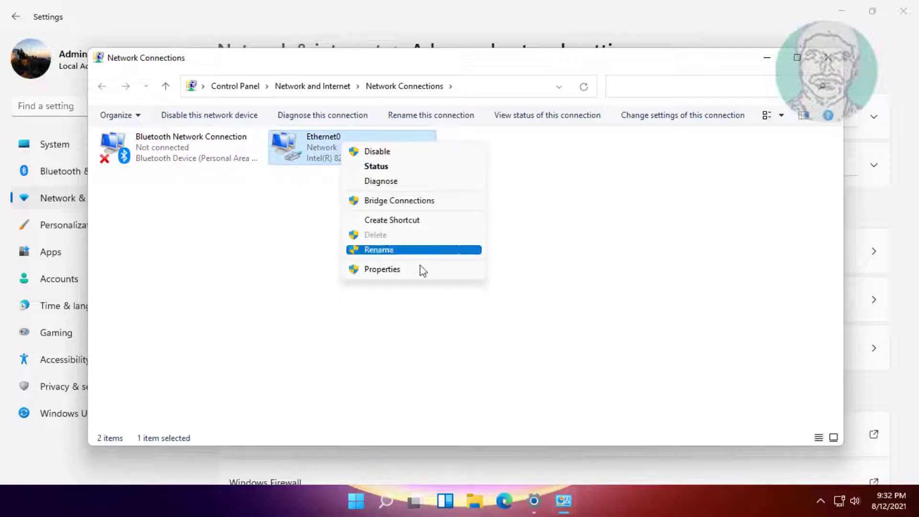
left_click(406, 270)
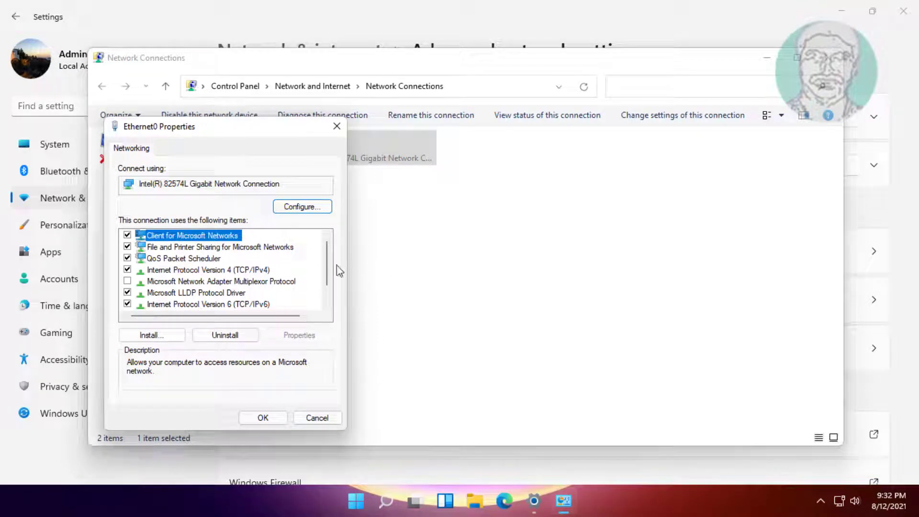
left_click(215, 260)
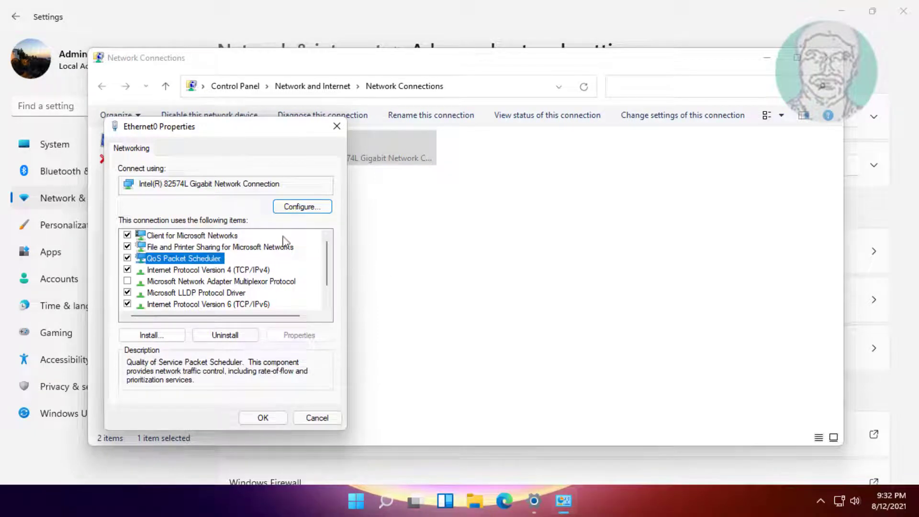
left_click(302, 206)
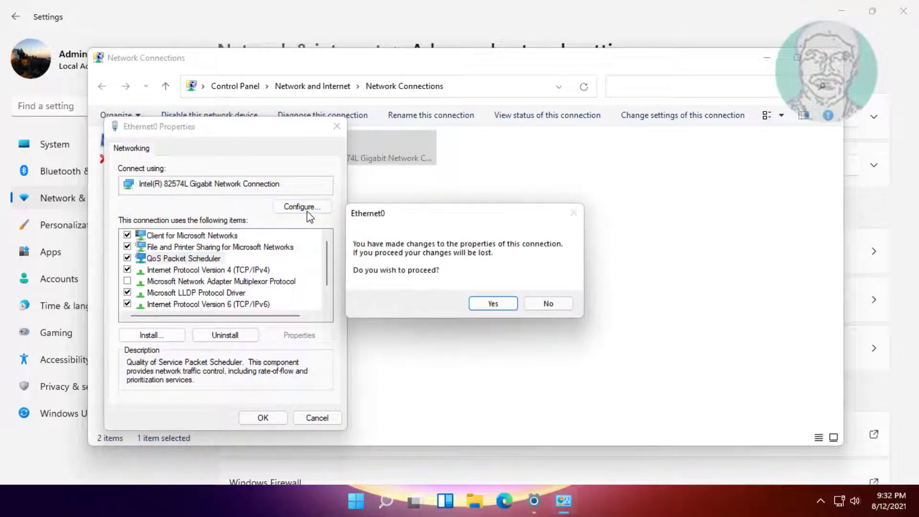
left_click(494, 305)
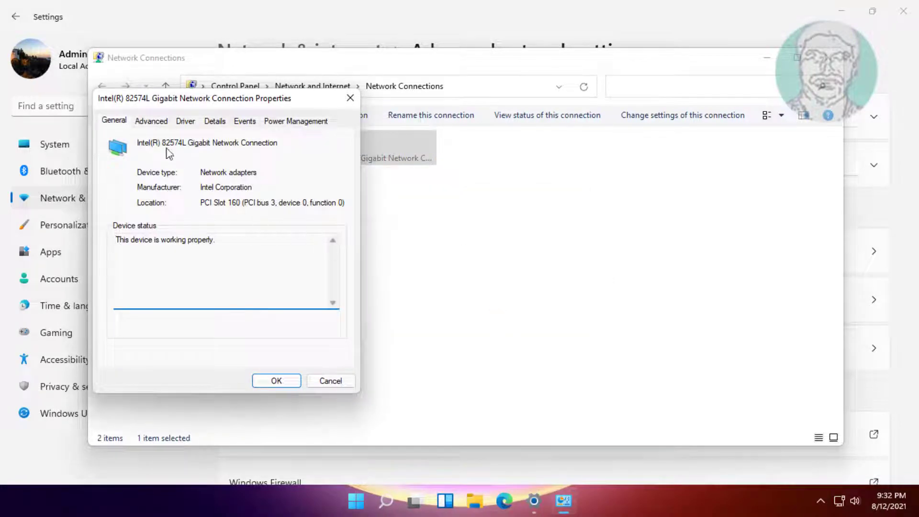
Step: Change Speed & Duplex to 10 Mbps Full Duplex and apply it
left_click(152, 121)
mouse_move(225, 215)
left_click_drag(226, 216, 226, 265)
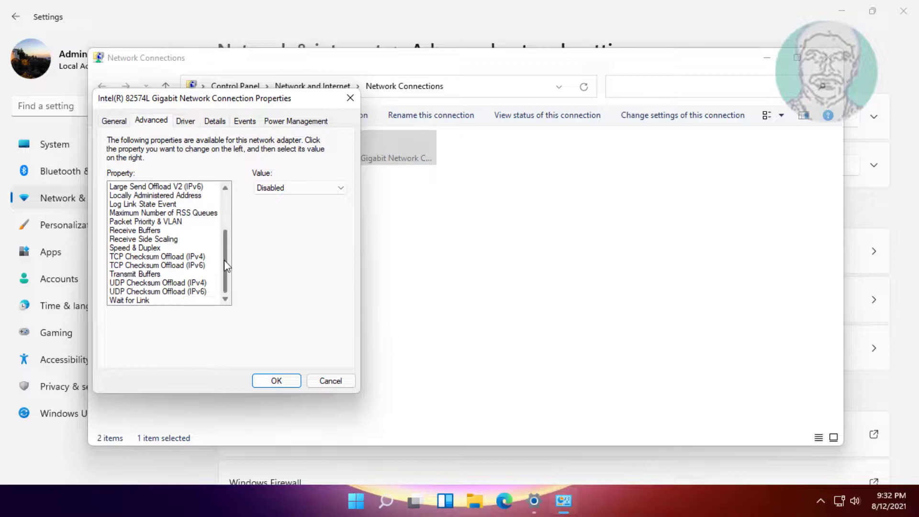
left_click(157, 249)
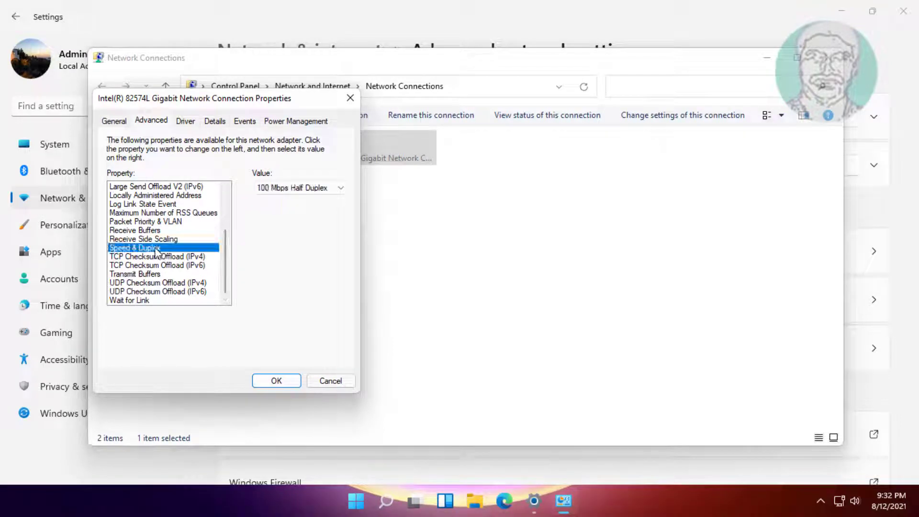
left_click(340, 188)
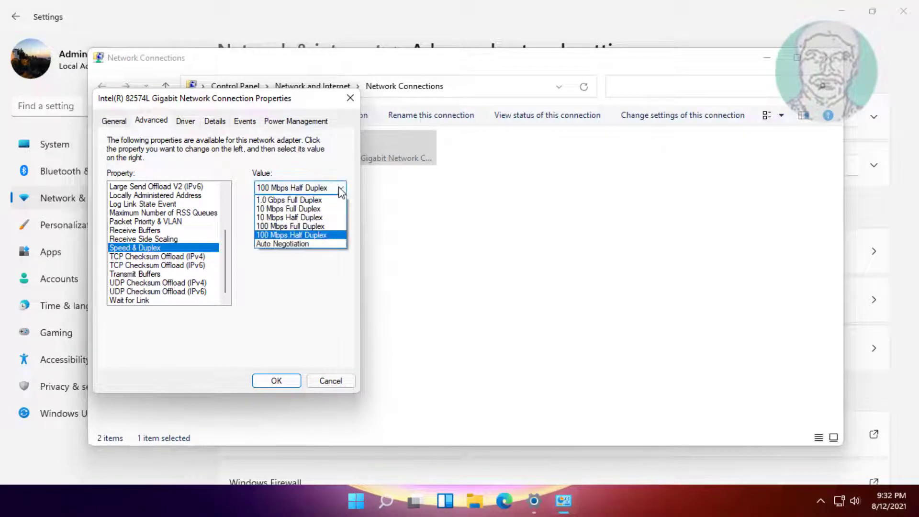
left_click(289, 208)
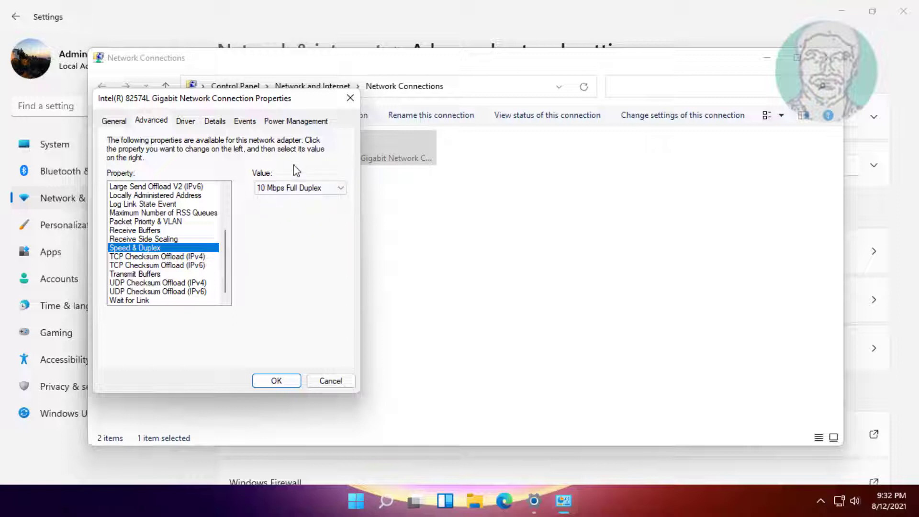
left_click(276, 380)
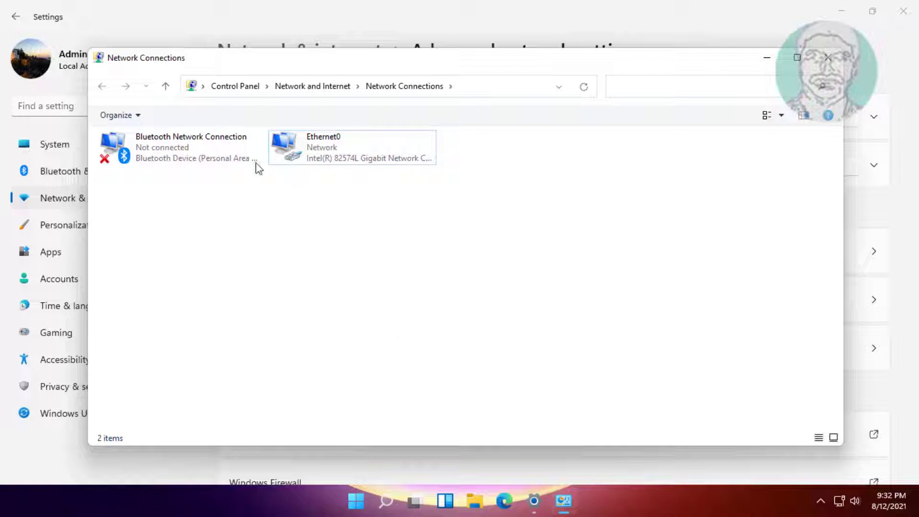
Step: Close Network Connections and Settings, leaving the Start menu open on the desktop
left_click(827, 58)
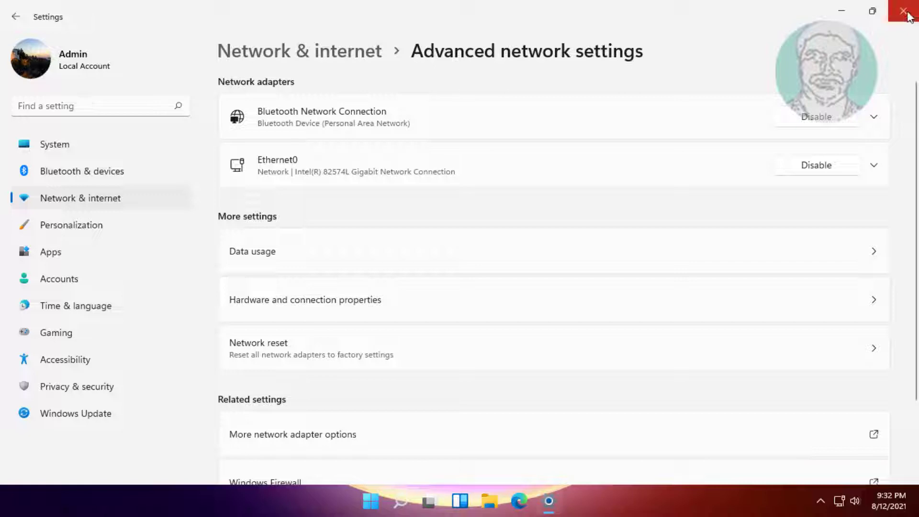
left_click(906, 12)
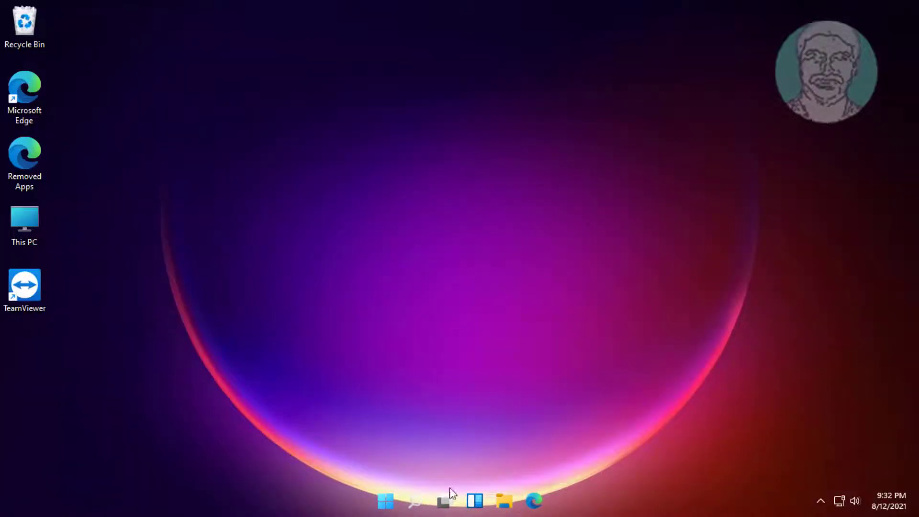
left_click(386, 500)
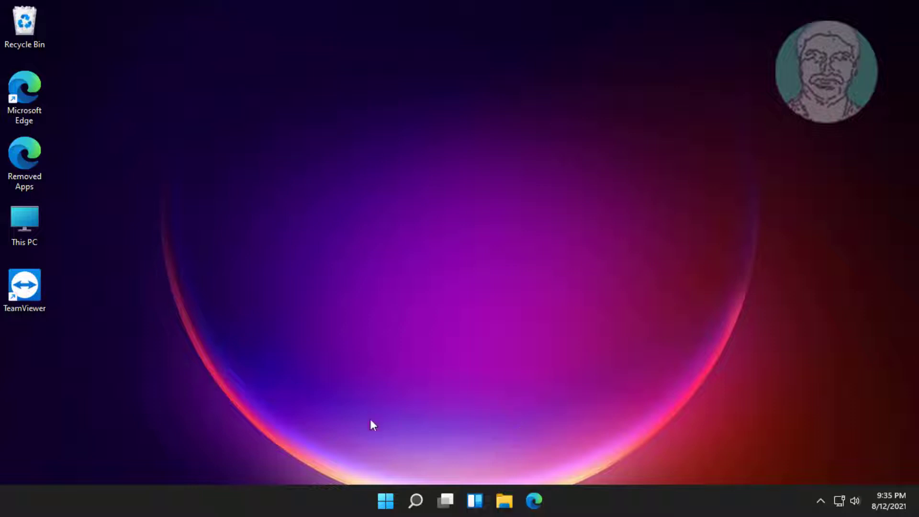
Step: Launch Command Prompt as administrator from Start search and allow elevation
left_click(385, 500)
left_click(388, 62)
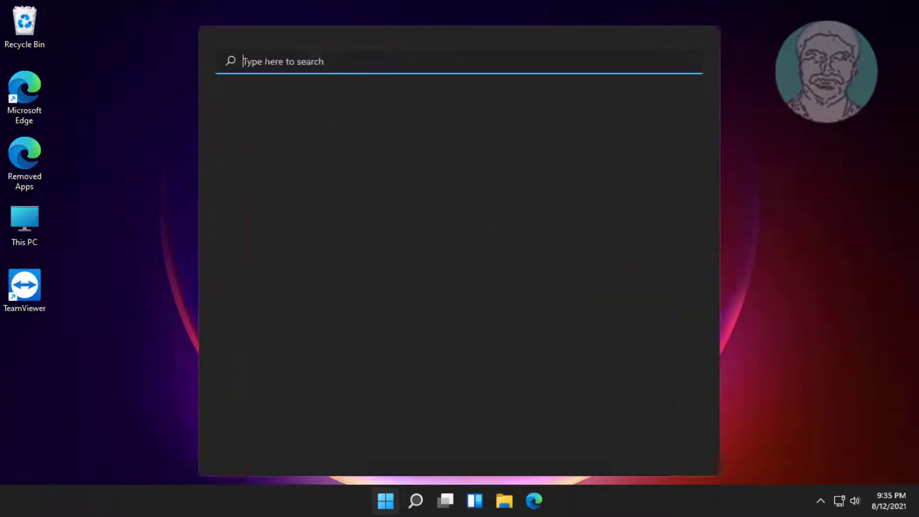
type("cmd")
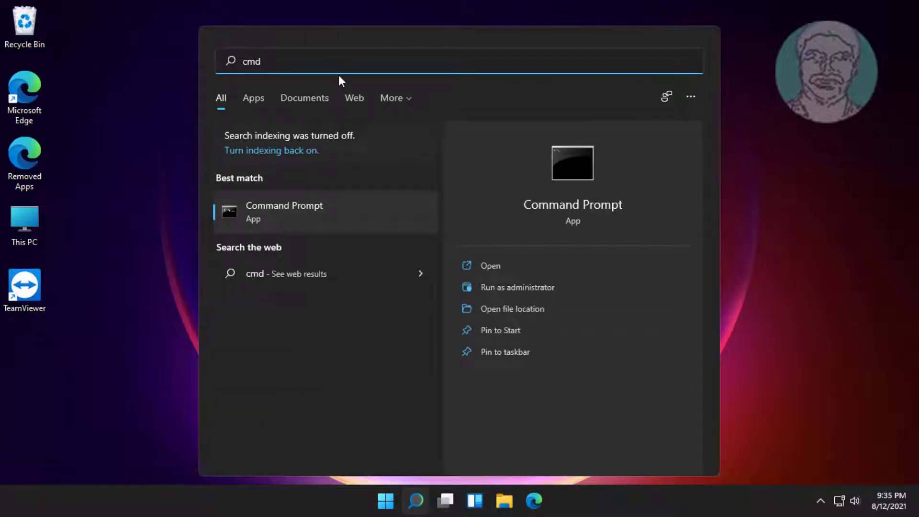
right_click(283, 216)
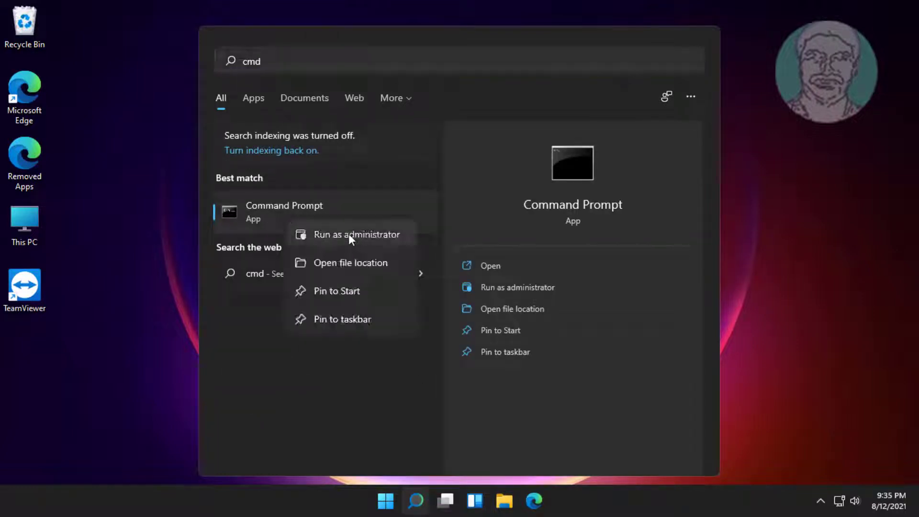
left_click(348, 234)
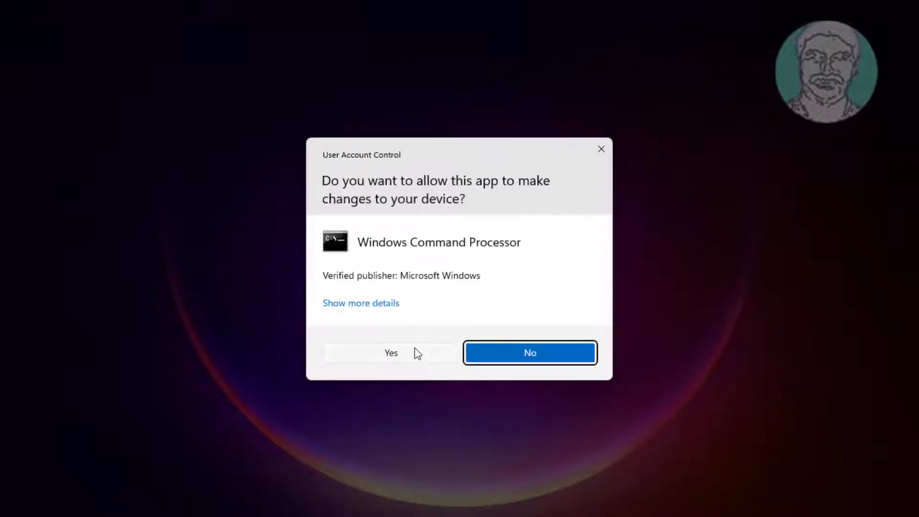
left_click(409, 363)
type("ip")
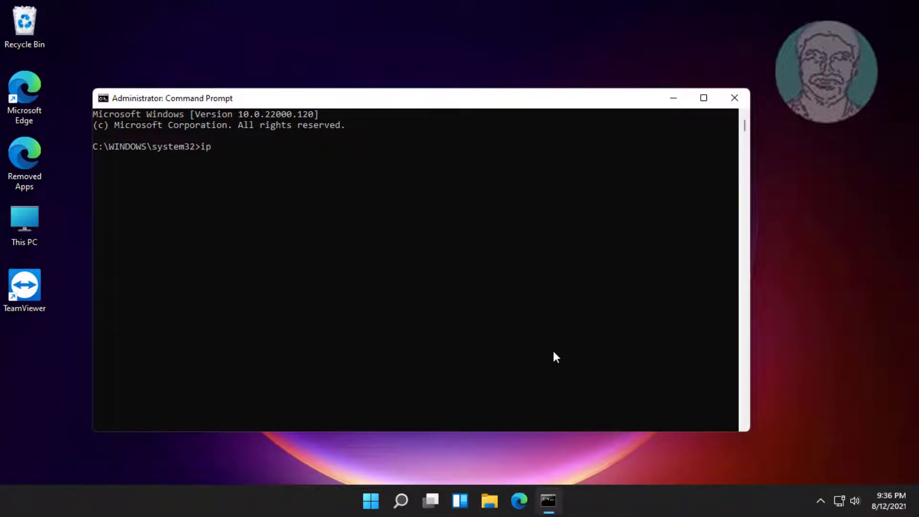
type("config /flushdns")
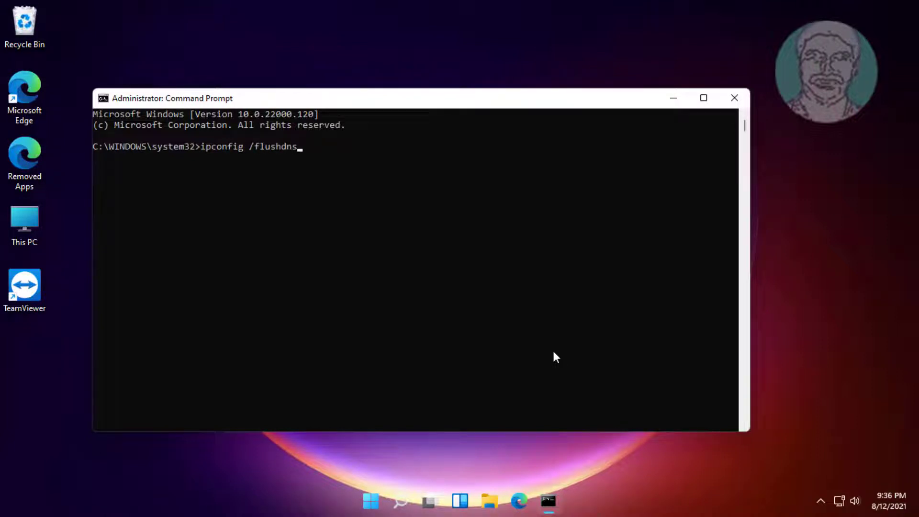
Step: Run ipconfig /flushdns and netsh winsock reset in the elevated prompt
key("Return")
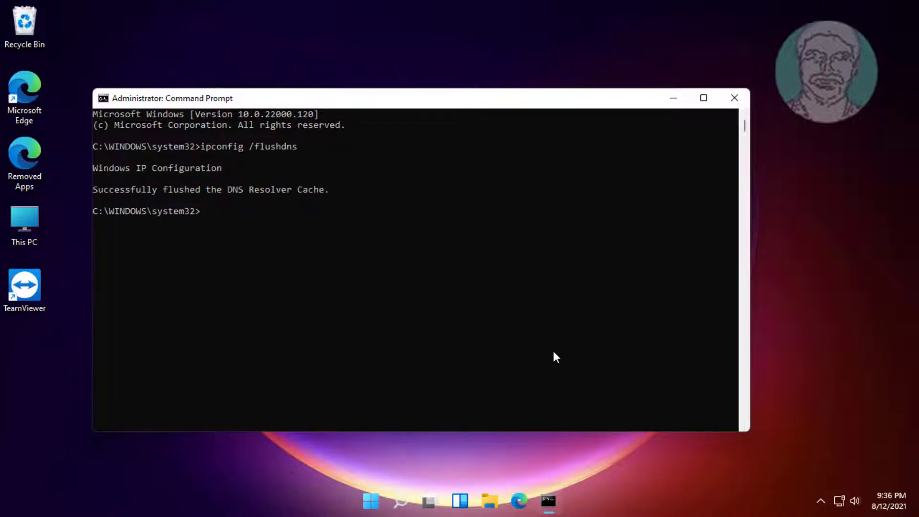
type("netshwinsock reset")
key("Return")
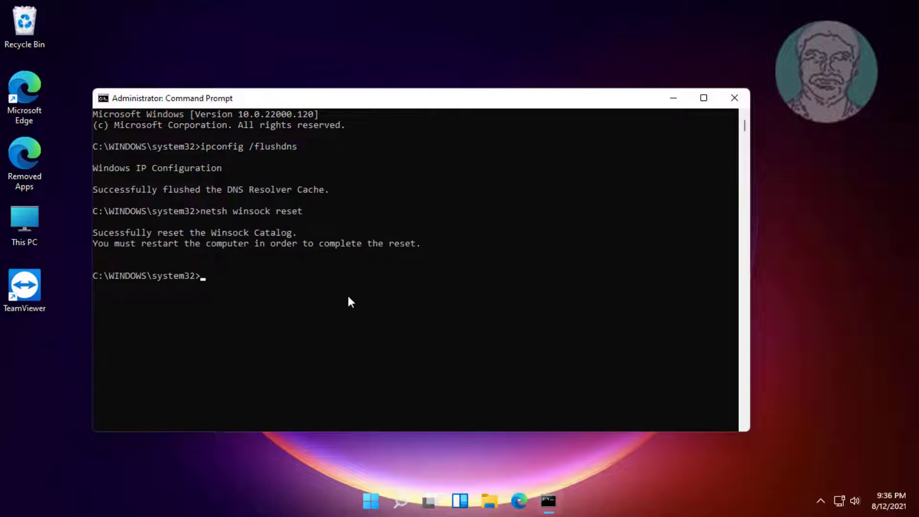
type("exit")
Step: Exit Command Prompt and restart the computer from the Start menu's power options
key("Return")
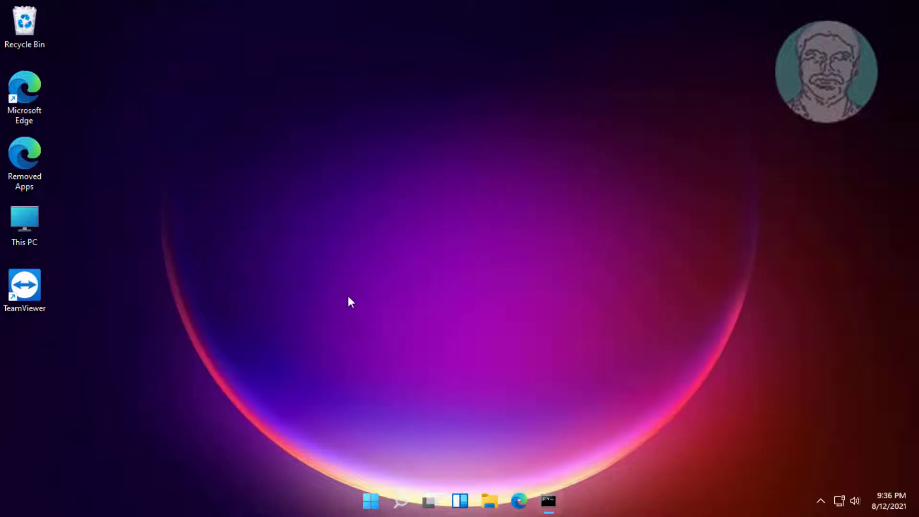
left_click(388, 499)
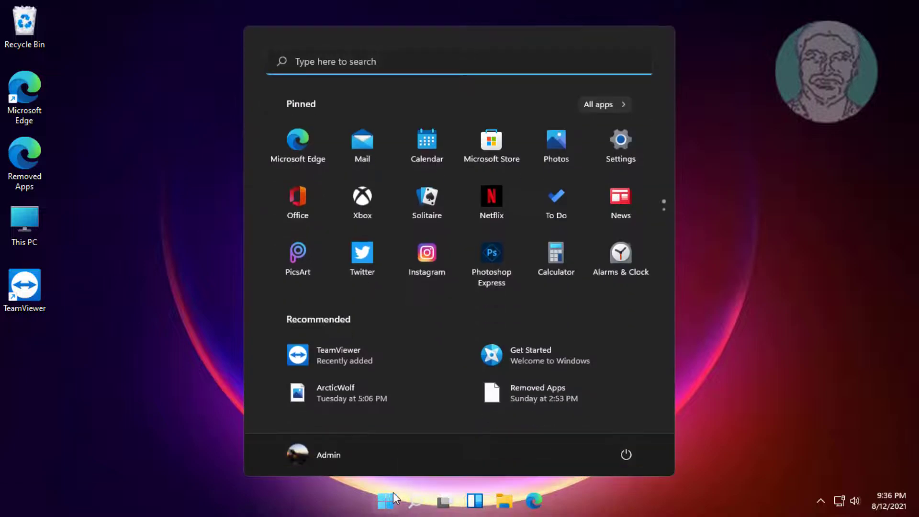
left_click(627, 455)
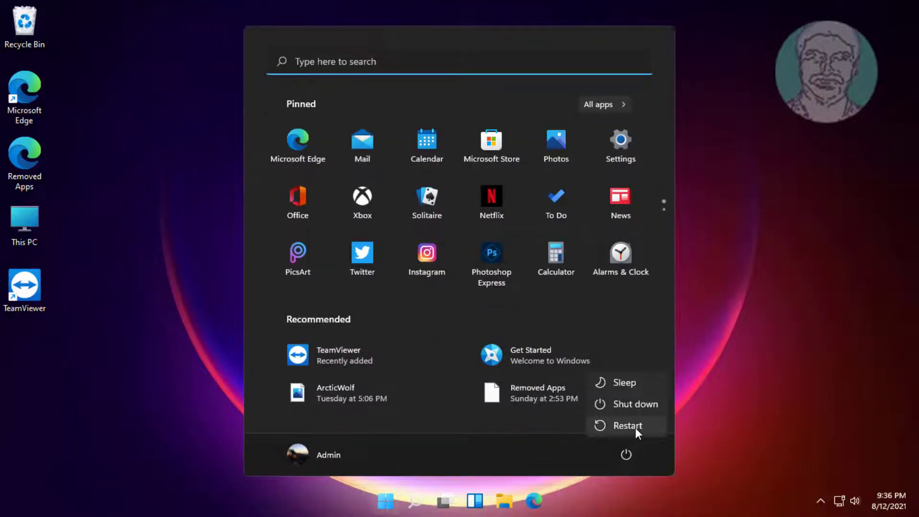
left_click(636, 427)
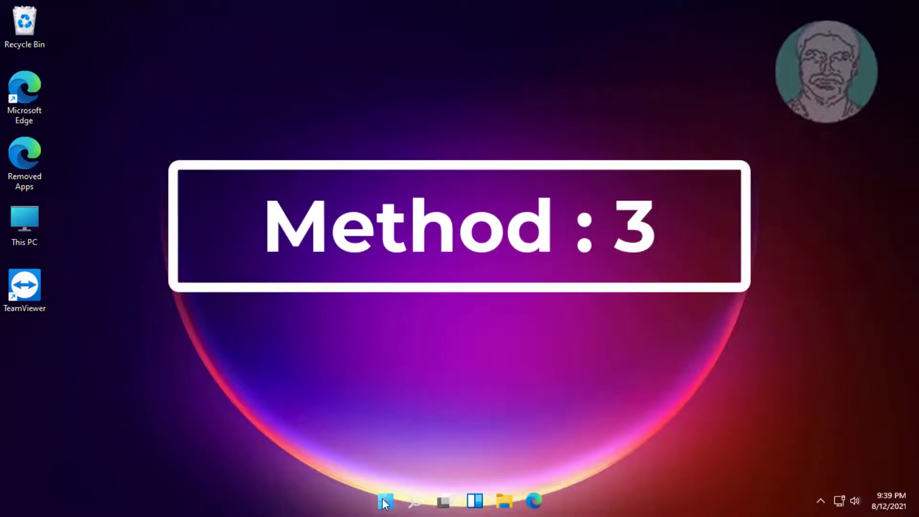
Step: Reopen Windows Settings after the restart and go to Network & internet
left_click(386, 500)
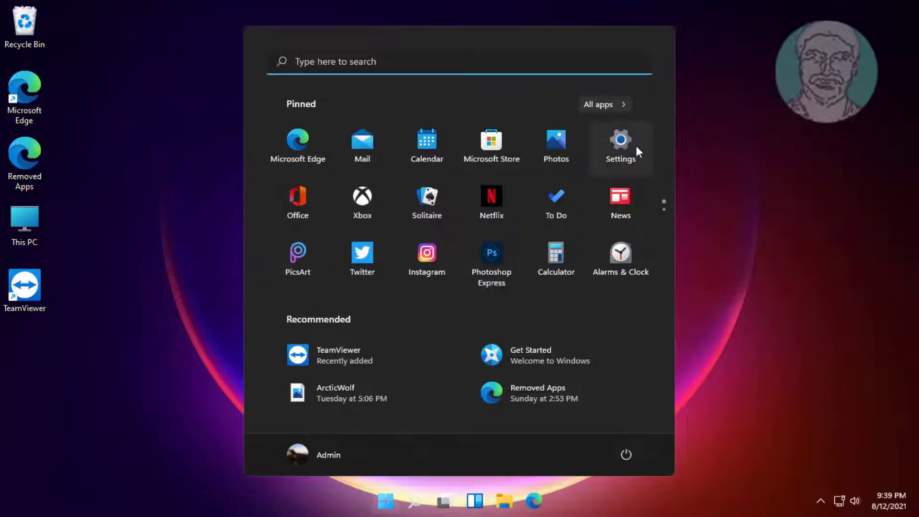
left_click(635, 146)
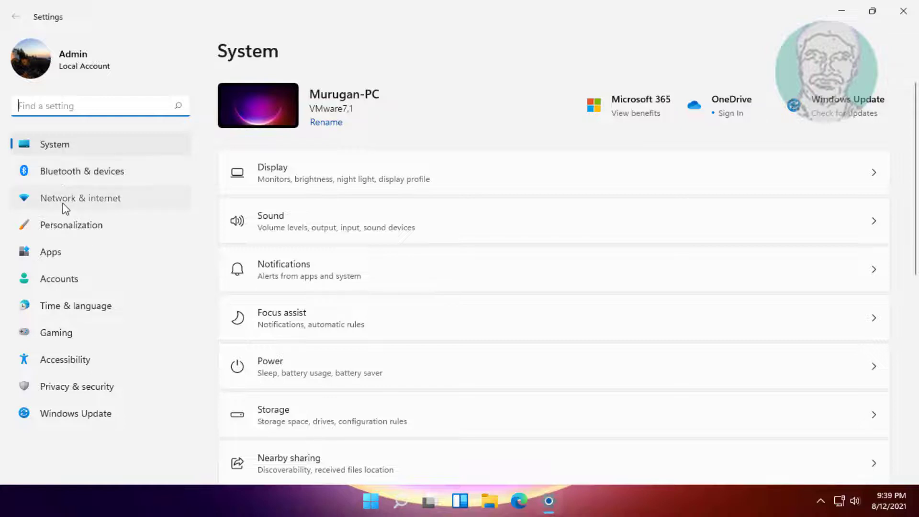
left_click(64, 203)
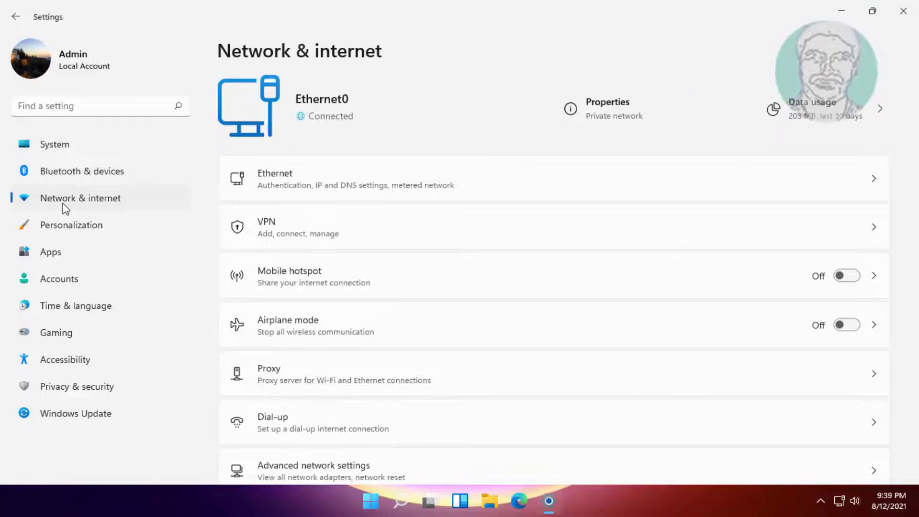
scroll(462, 435, "down", 2)
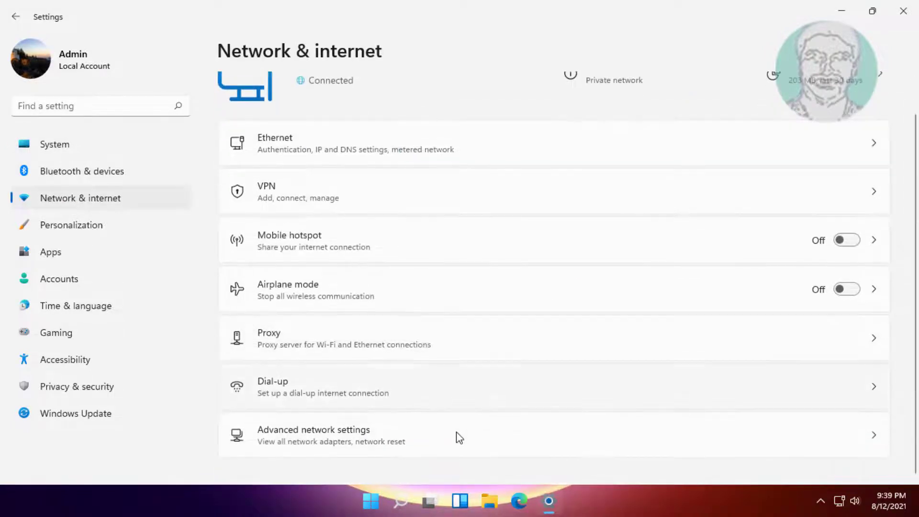
Step: Disable and re-enable Ethernet0 from Advanced network settings, then close Settings
left_click(348, 435)
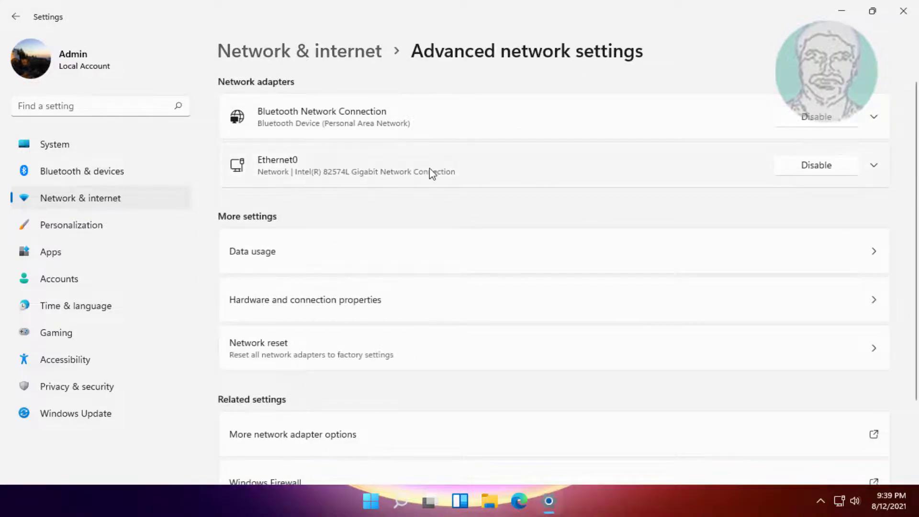
left_click(816, 166)
left_click(818, 165)
left_click(903, 11)
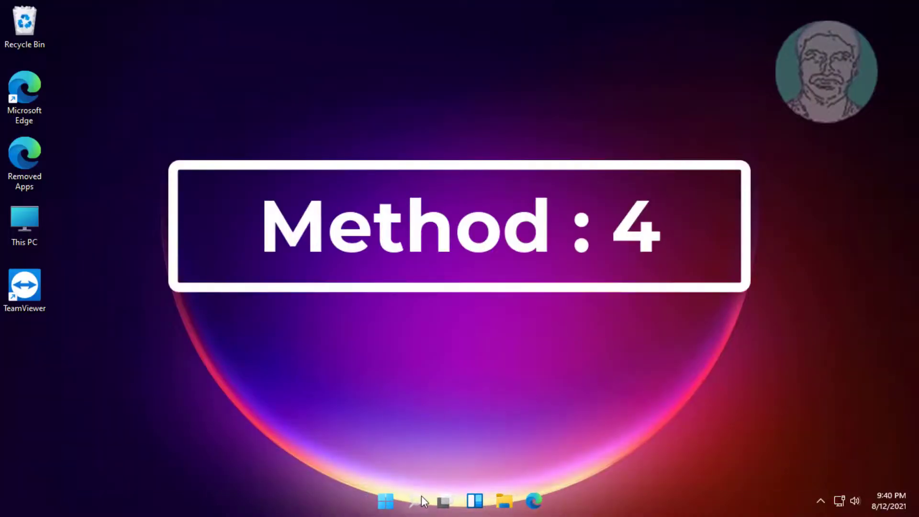
Step: Launch Device Manager and select the Intel 82574L adapter under Network adapters
left_click(417, 500)
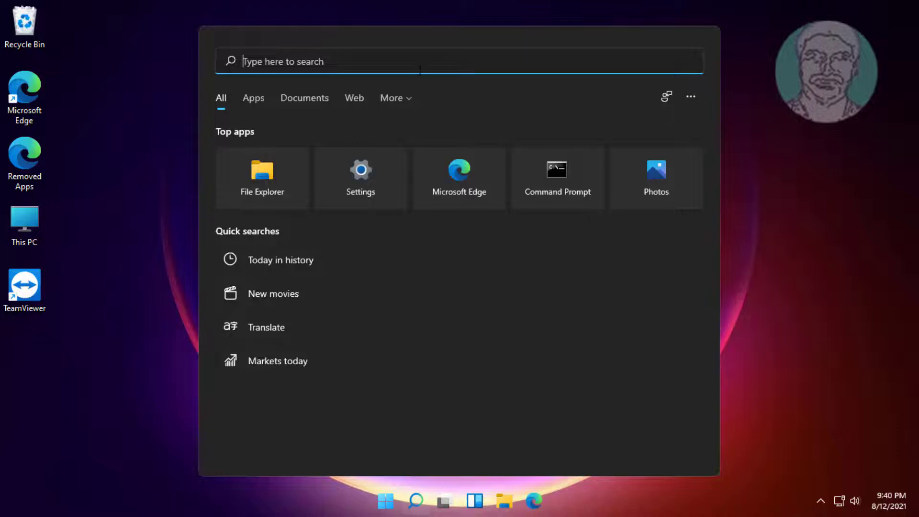
type("devic")
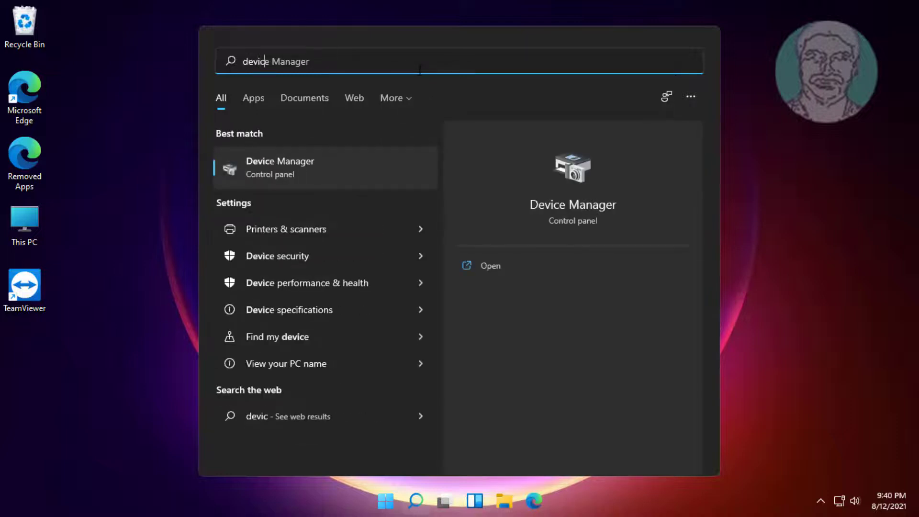
type("e mang")
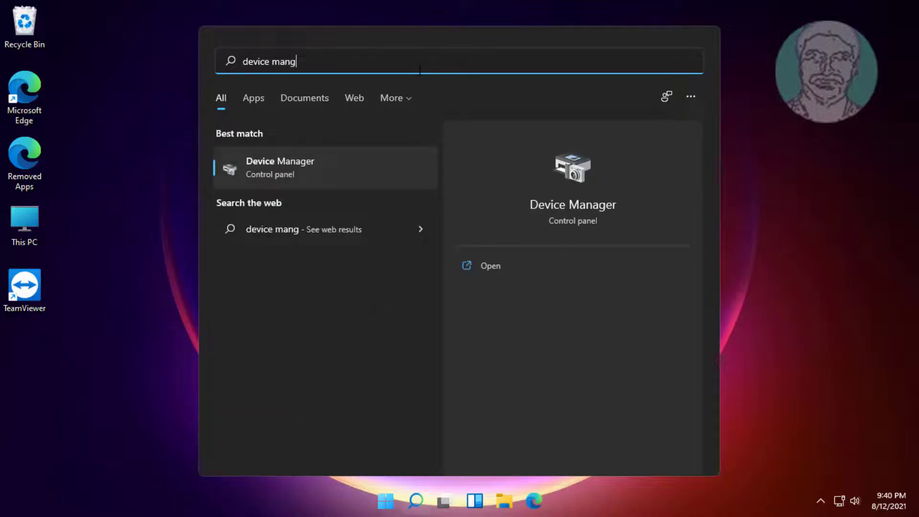
key("BackSpace")
type("ager")
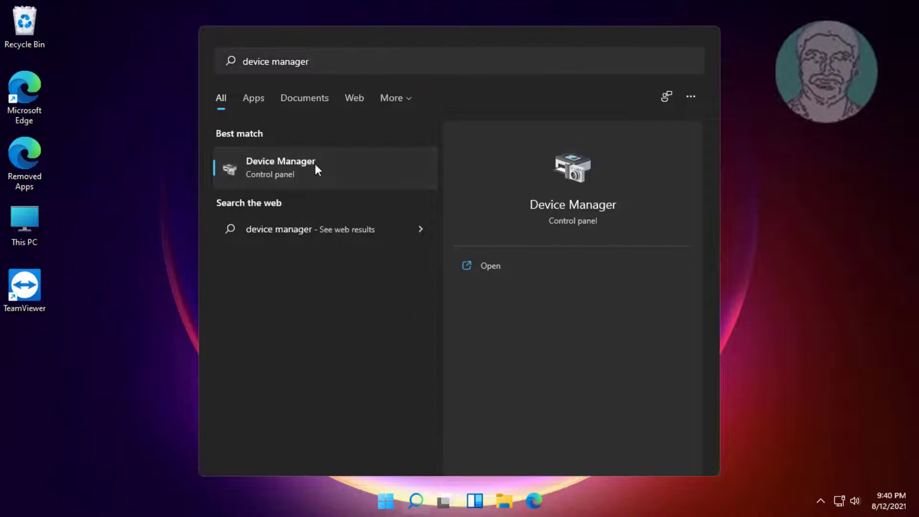
left_click(315, 164)
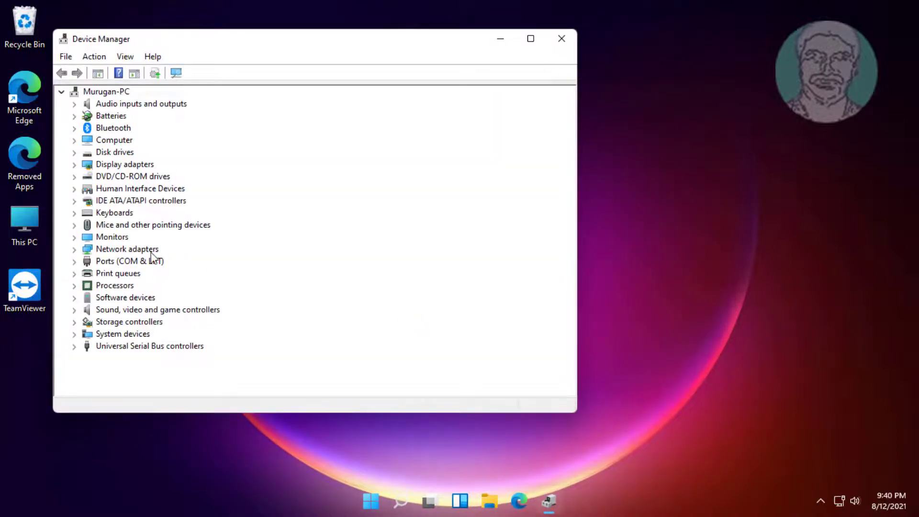
left_click(127, 249)
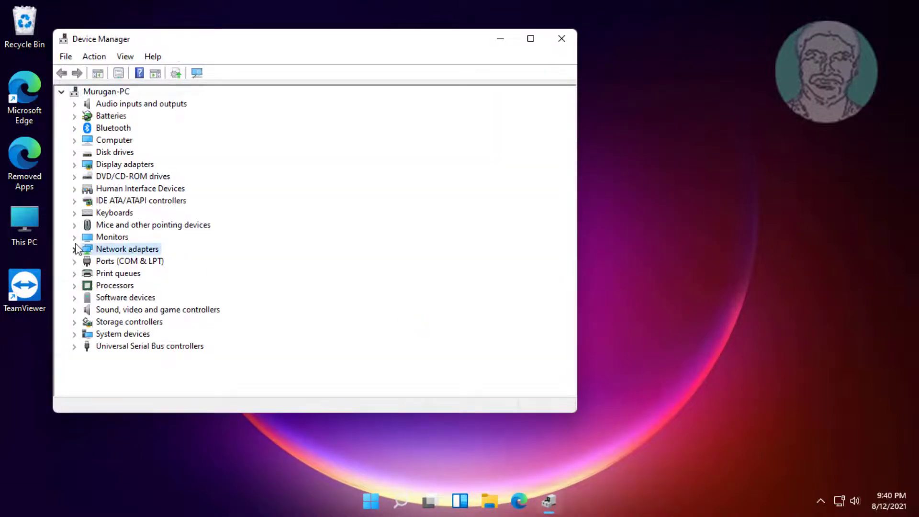
left_click(76, 249)
left_click(195, 275)
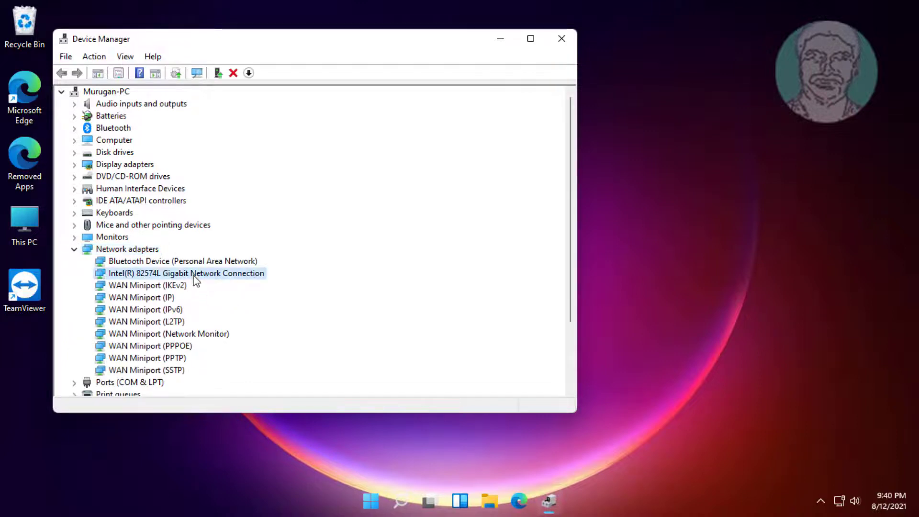
Step: Run an automatic driver search for the Intel adapter, then check Windows Update for newer drivers
right_click(251, 276)
left_click(319, 283)
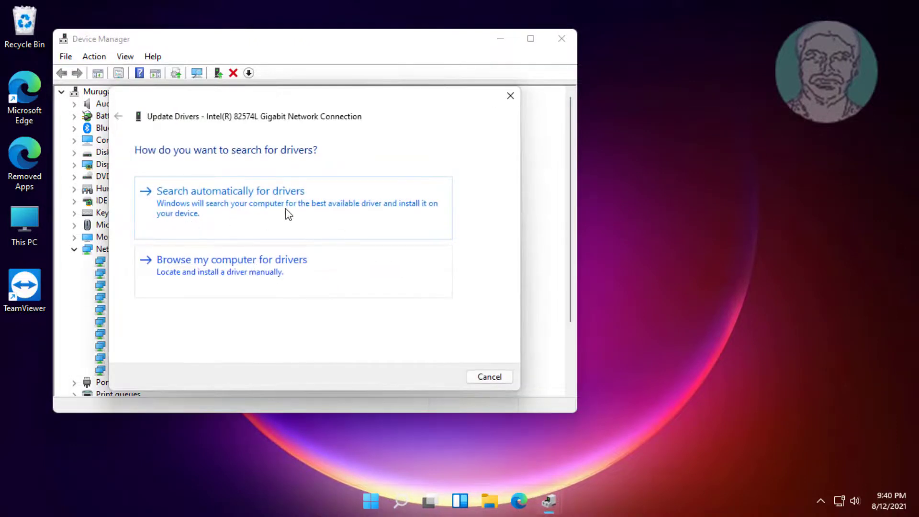
left_click(303, 209)
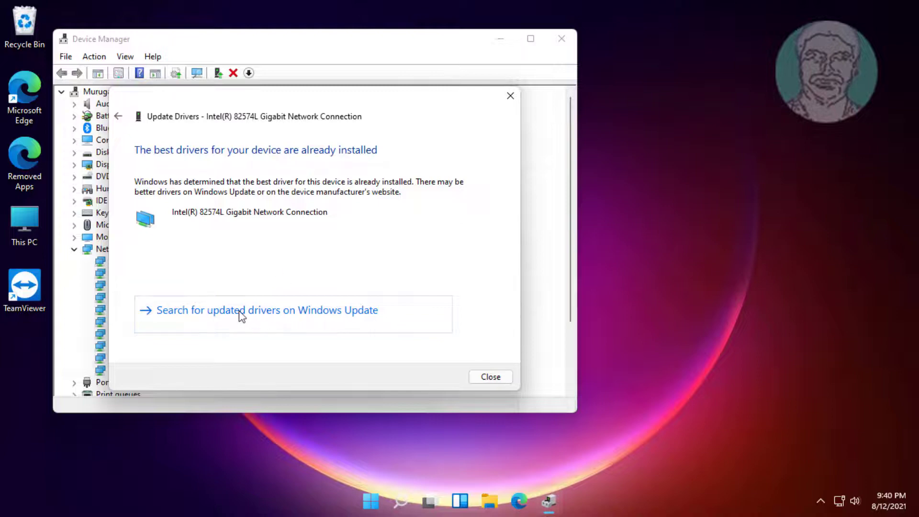
left_click(299, 312)
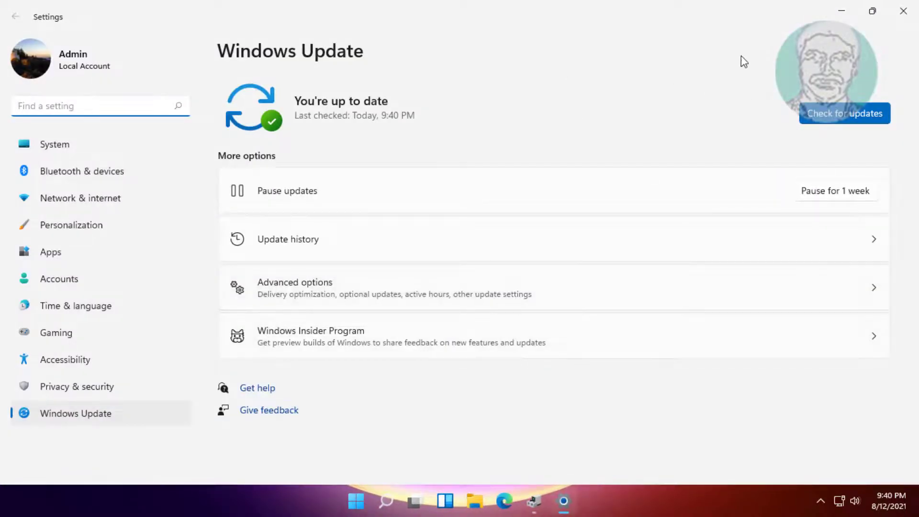
Step: Recheck Windows Update (up to date), then close Settings and Device Manager
left_click(841, 115)
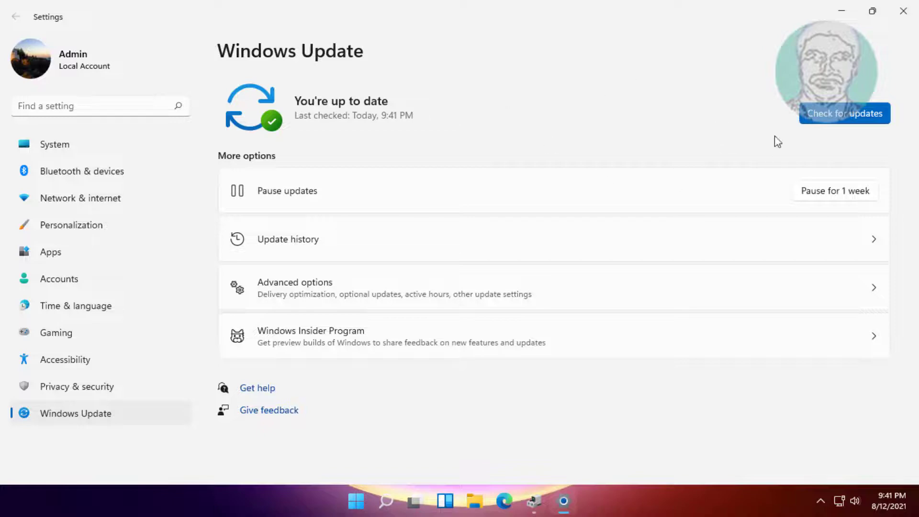
left_click(904, 11)
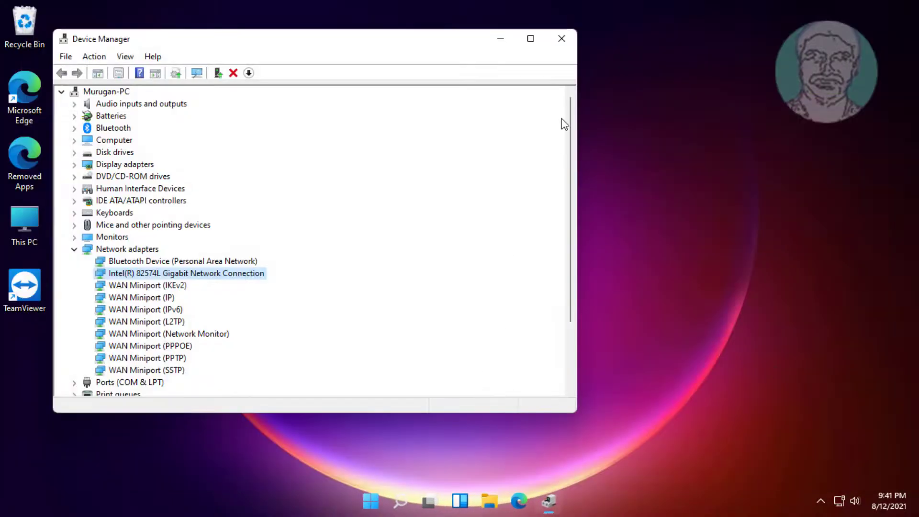
left_click(562, 39)
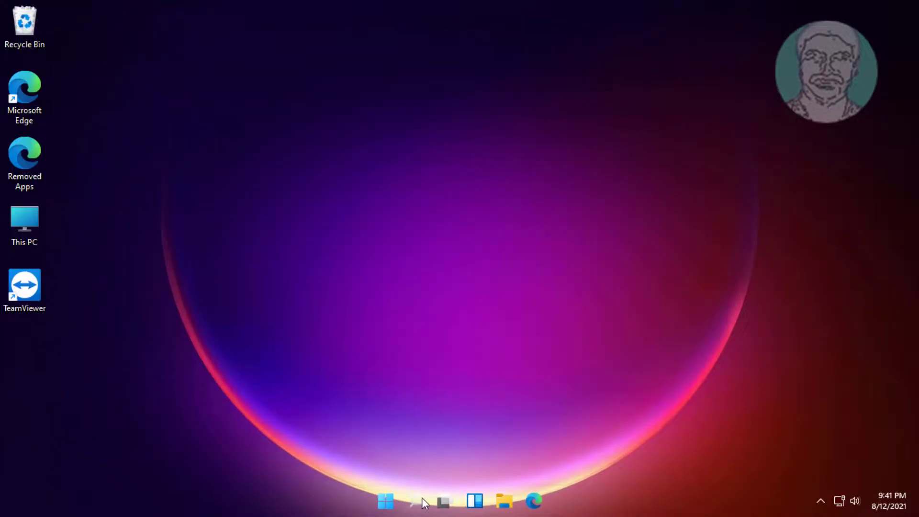
Step: Reopen Device Manager from search and expand Network adapters to the Intel 82574L adapter
left_click(420, 501)
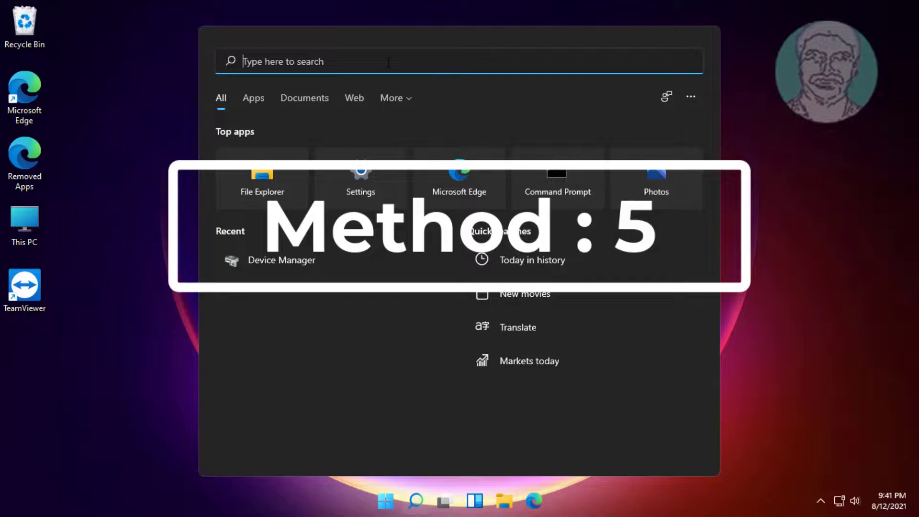
type("de")
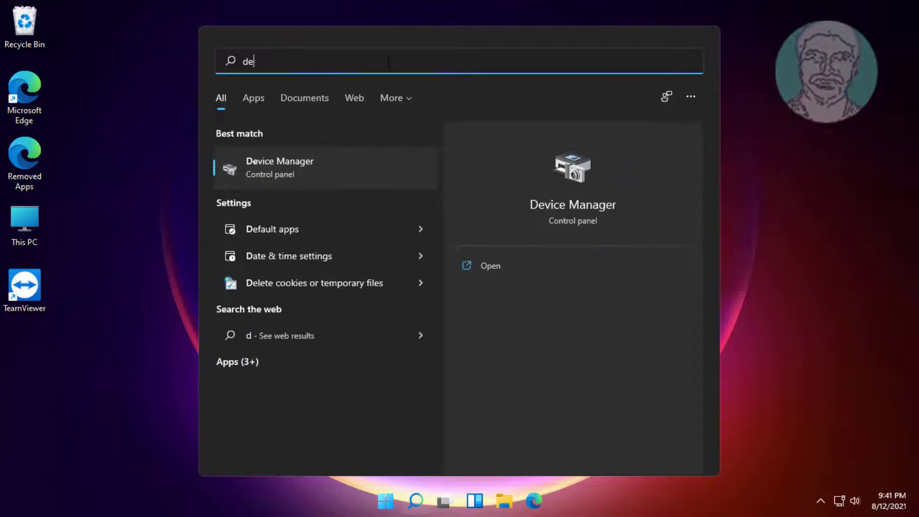
type("vice manager")
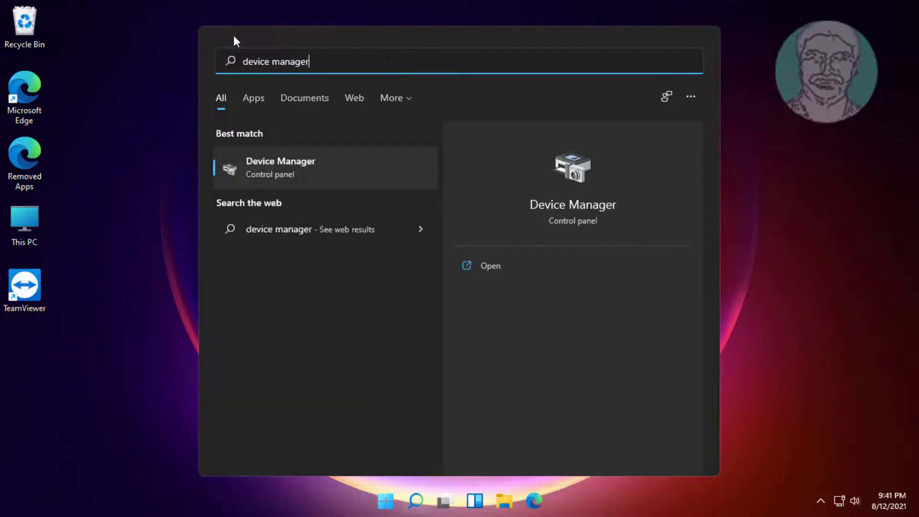
left_click(269, 171)
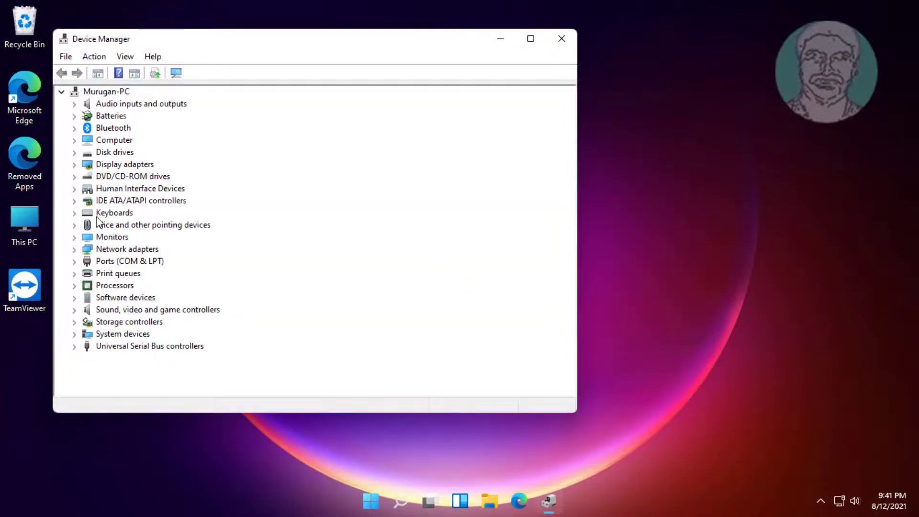
left_click(127, 249)
left_click(75, 249)
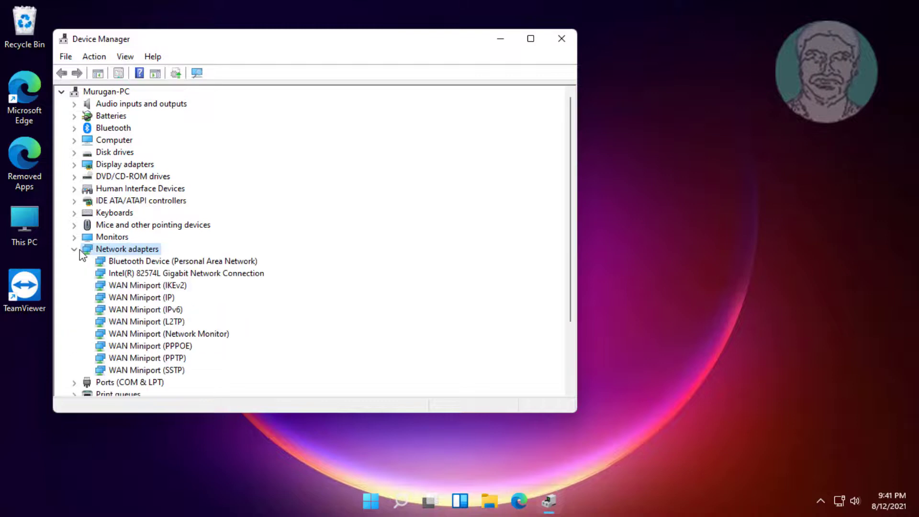
left_click(208, 273)
Step: Start a manual driver update for the Intel adapter using the compatible-drivers list
right_click(240, 277)
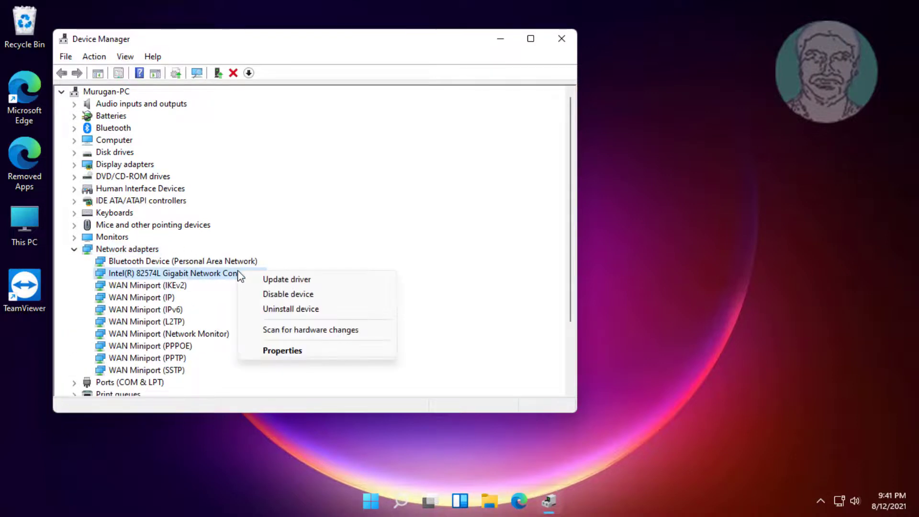
left_click(291, 285)
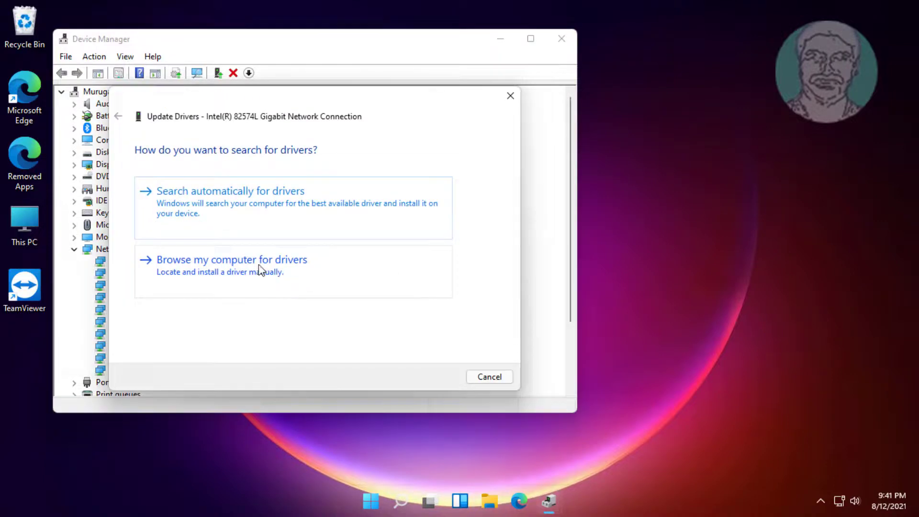
left_click(218, 269)
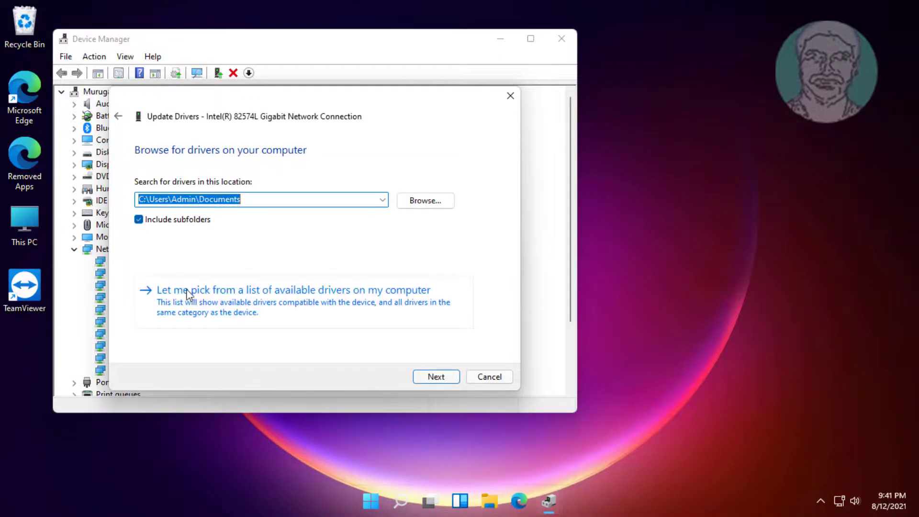
left_click(274, 292)
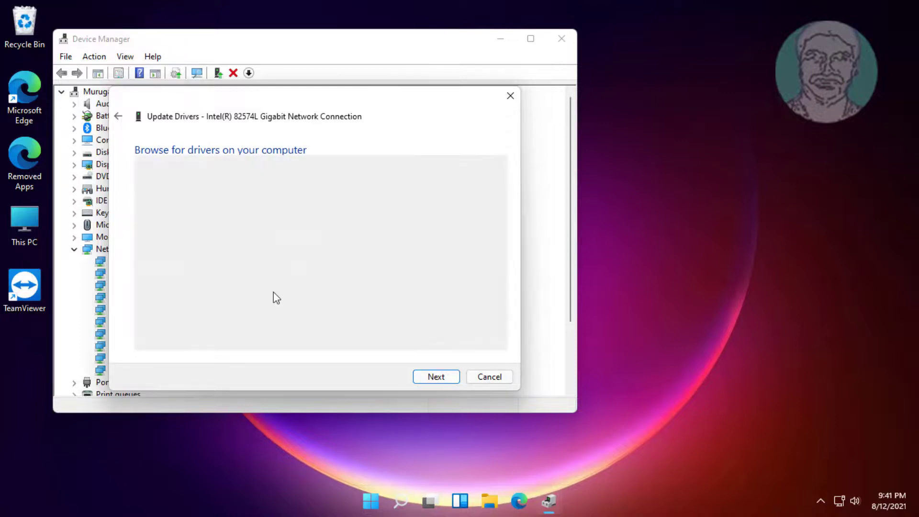
Step: Reinstall the Intel(R) 82574L Gigabit Network Connection driver and finish the wizard
left_click(260, 261)
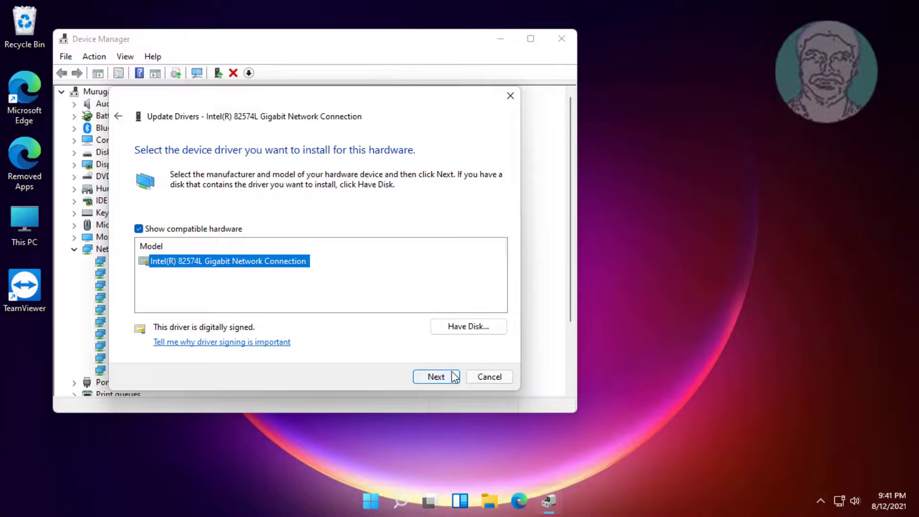
left_click(435, 377)
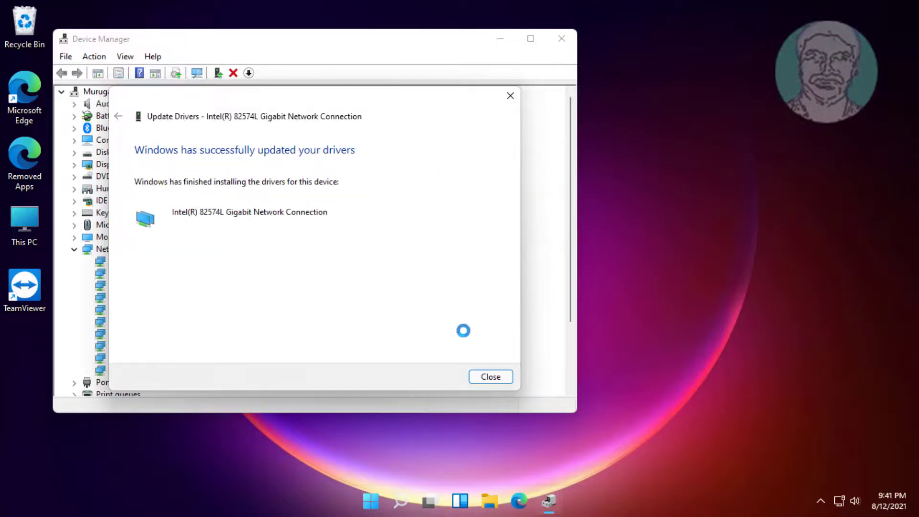
left_click(494, 380)
Step: Close and reopen Device Manager via search, expanding Network adapters to the Intel 82574L adapter
left_click(562, 38)
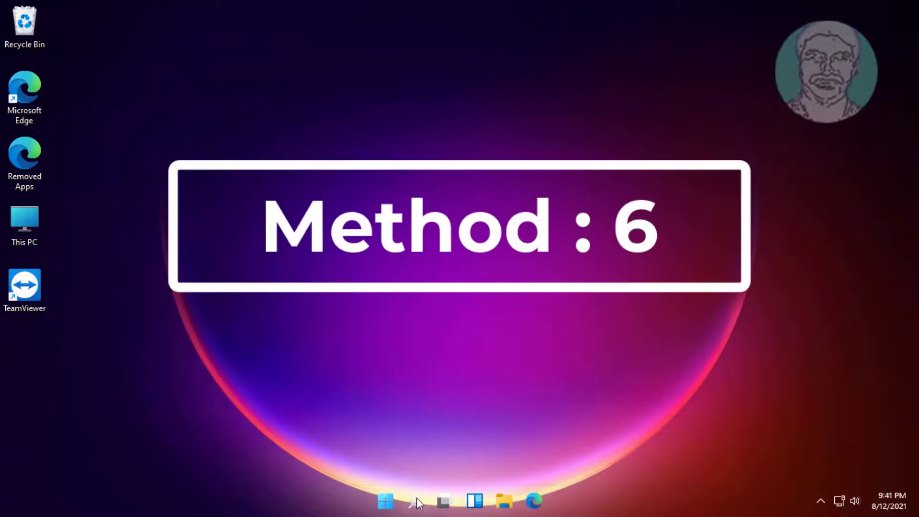
left_click(417, 497)
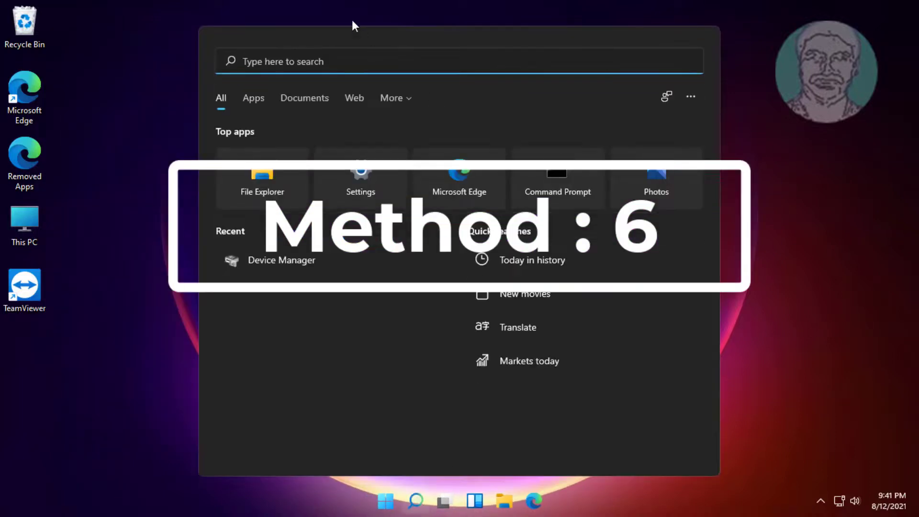
type("dev")
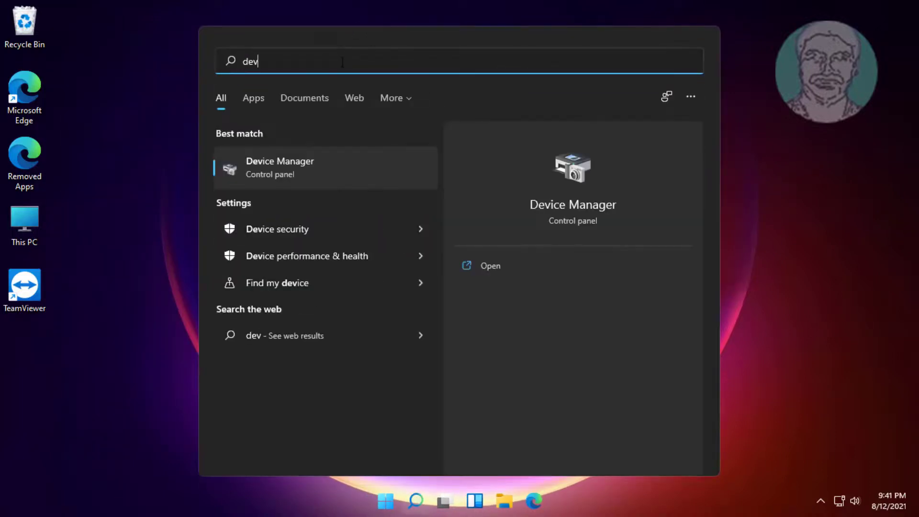
type("ice ma")
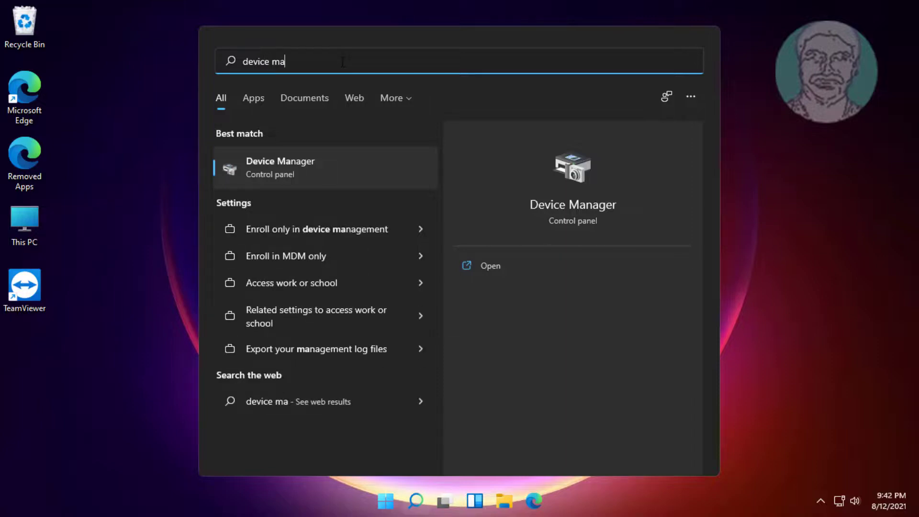
type("nager")
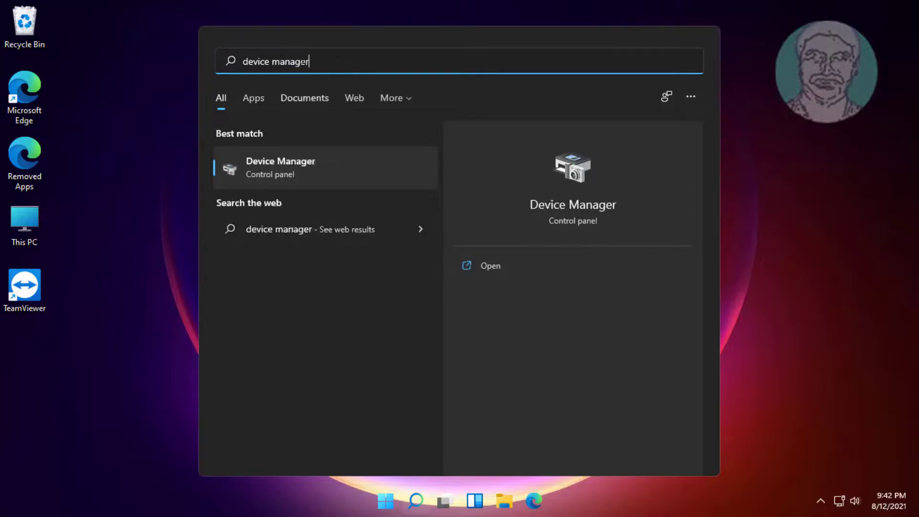
left_click(277, 169)
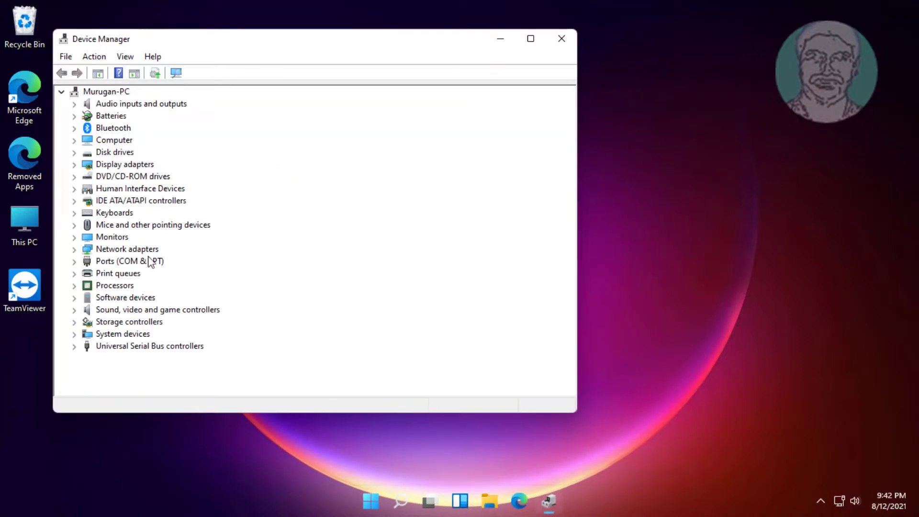
left_click(127, 249)
left_click(75, 249)
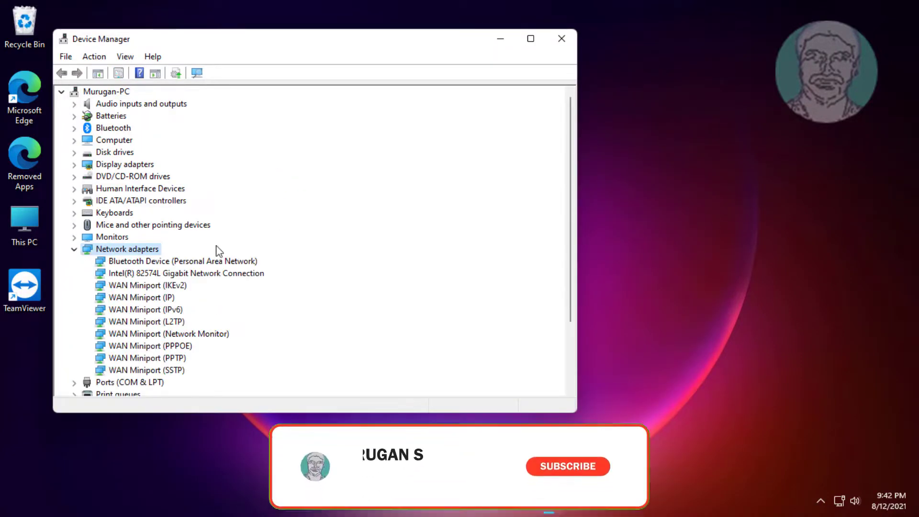
left_click(215, 272)
Step: Uninstall the Intel 82574L adapter, confirm, and close Device Manager
right_click(244, 279)
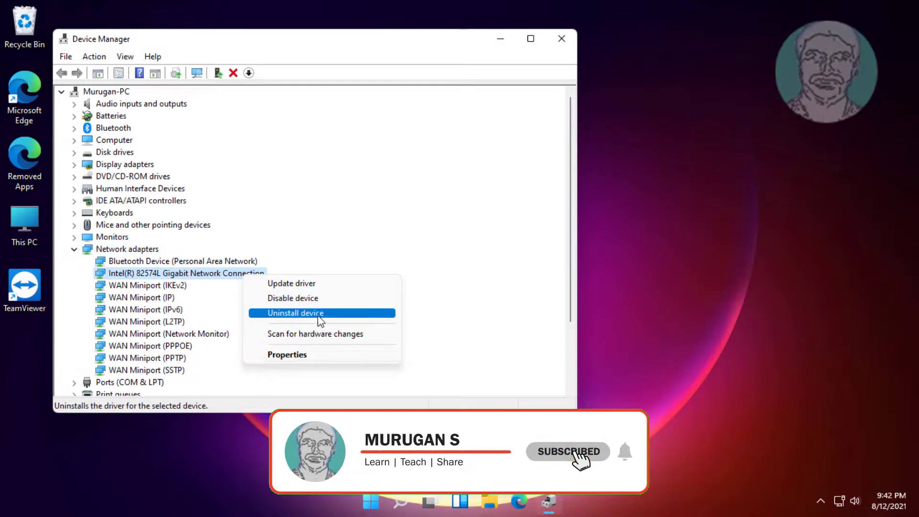
left_click(312, 313)
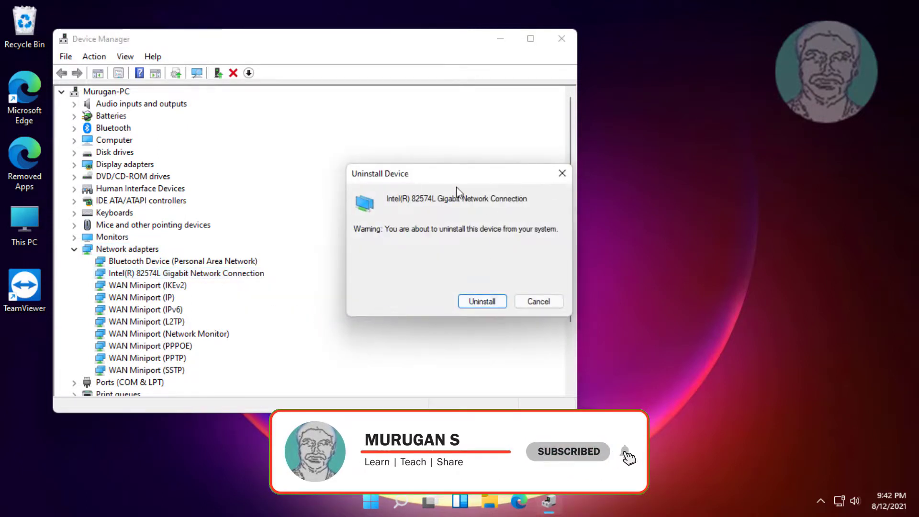
left_click(480, 301)
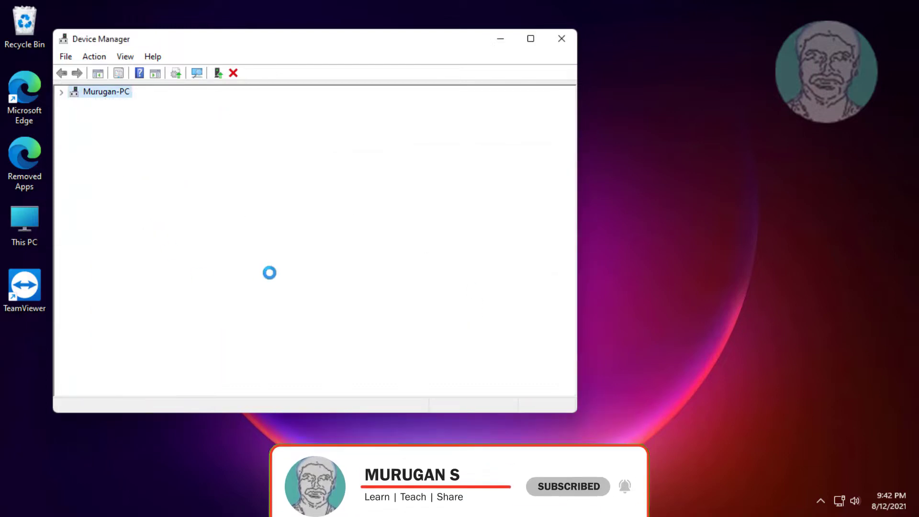
left_click(75, 250)
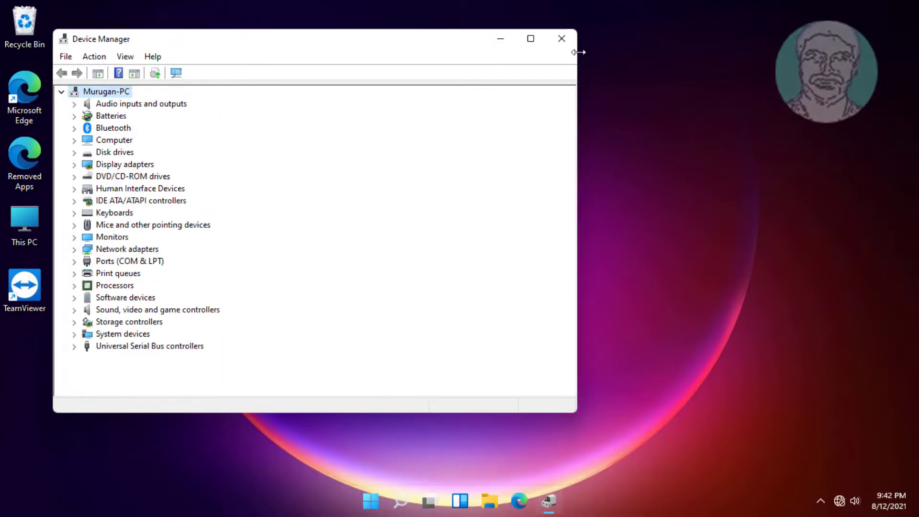
left_click(562, 39)
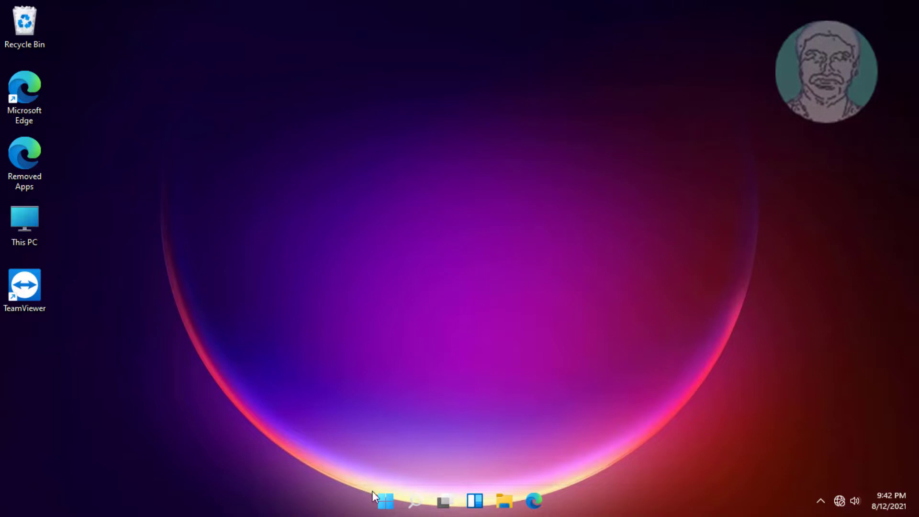
Step: Restart the computer from Start > Power
left_click(386, 500)
left_click(627, 455)
left_click(634, 423)
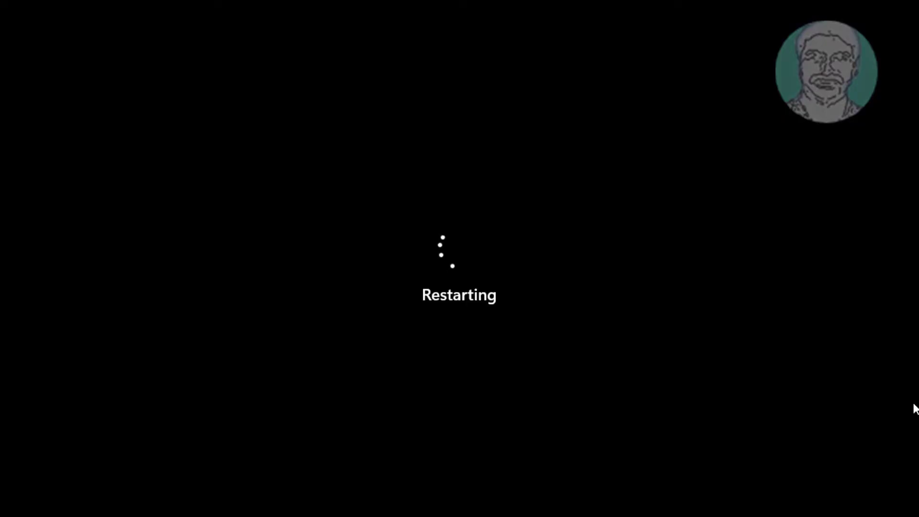